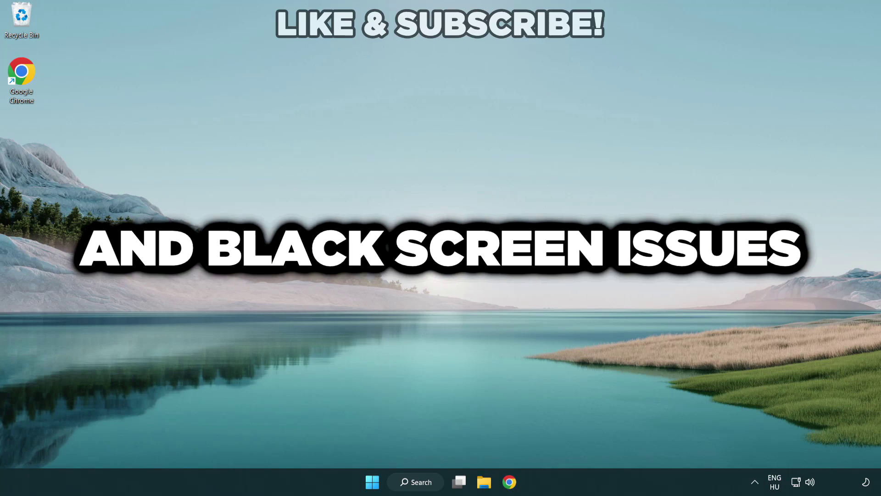
# Search Windows for 'device manager' and open Device Manager from the results.
pyautogui.click(420, 486)
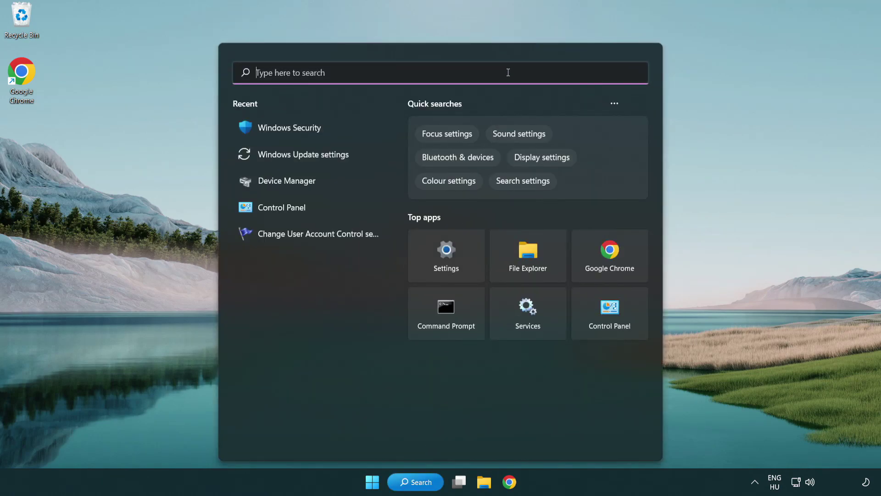
pyautogui.write('devic')
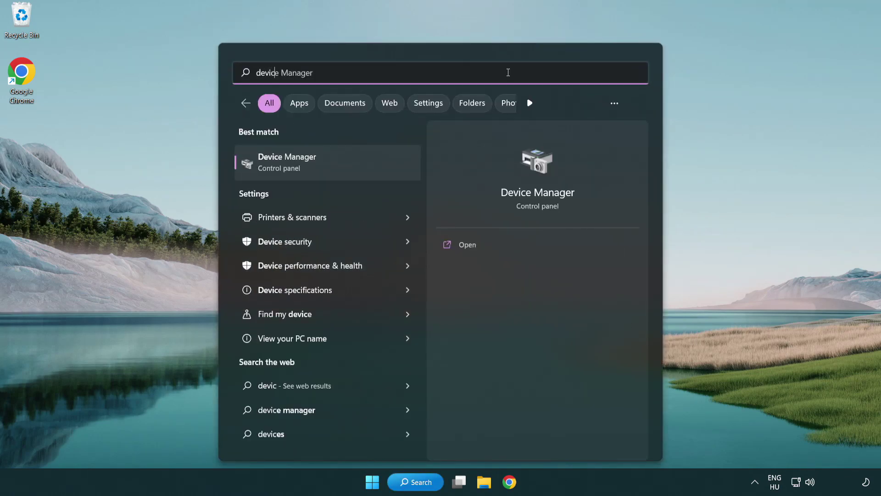
pyautogui.write('e manager')
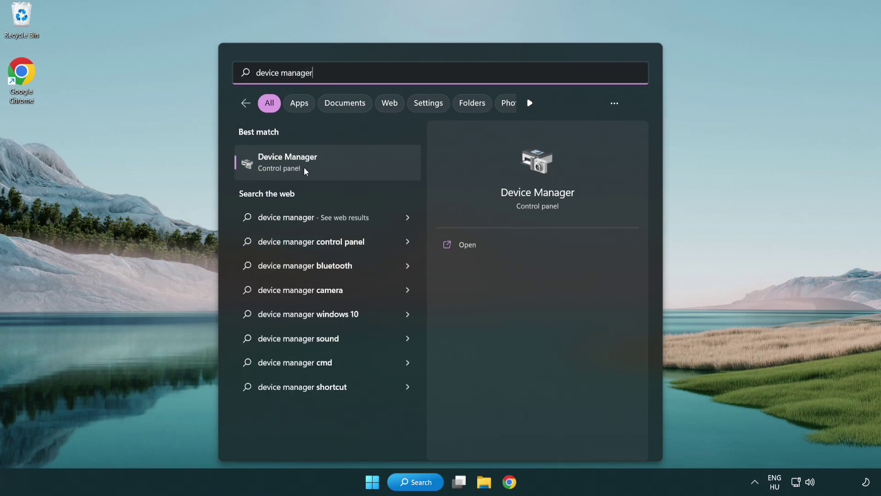
pyautogui.click(352, 169)
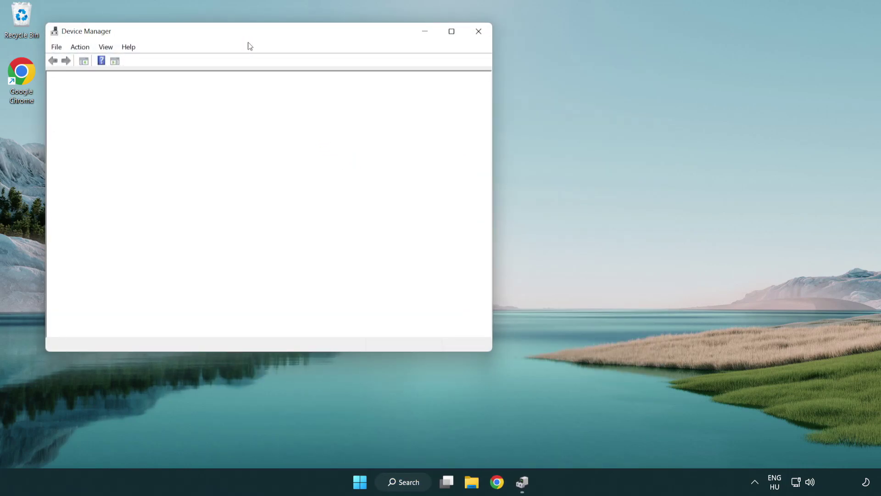
# Centre the Device Manager window, expand Display adapters and right-click VMware SVGA 3D.
pyautogui.moveTo(240, 36); pyautogui.dragTo(386, 88)
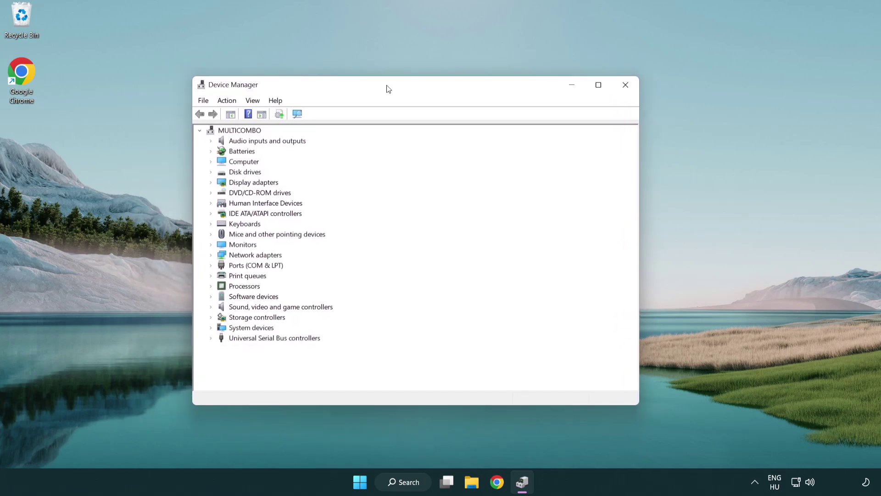
pyautogui.click(242, 183)
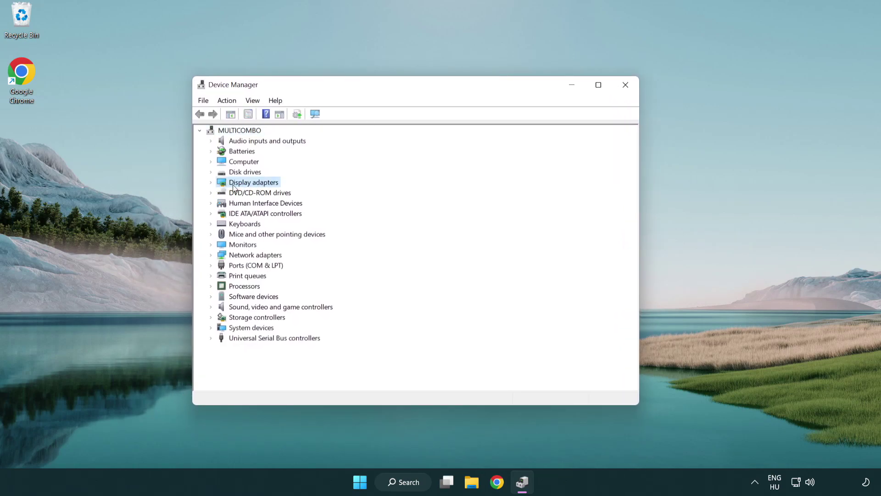
pyautogui.click(210, 182)
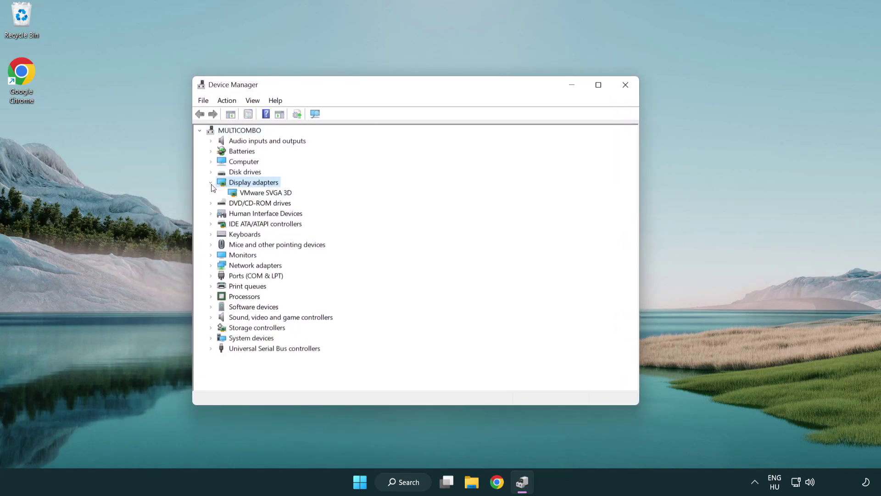
pyautogui.click(260, 194)
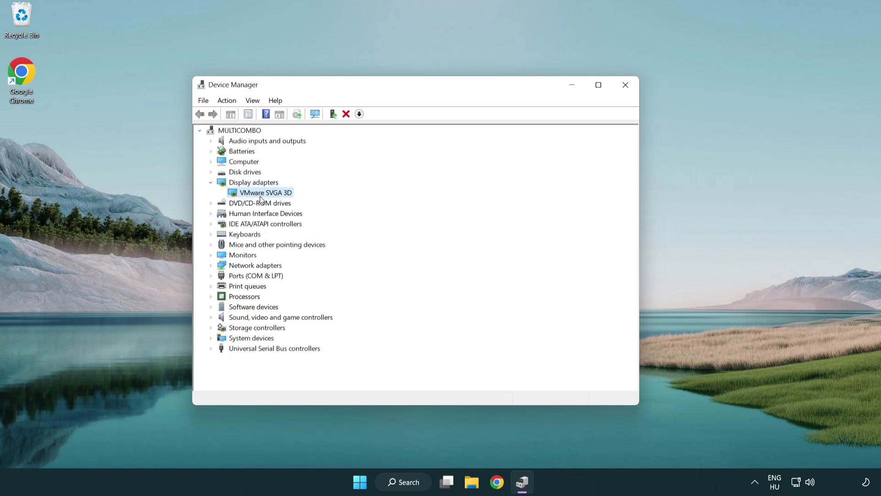
pyautogui.rightClick(262, 193)
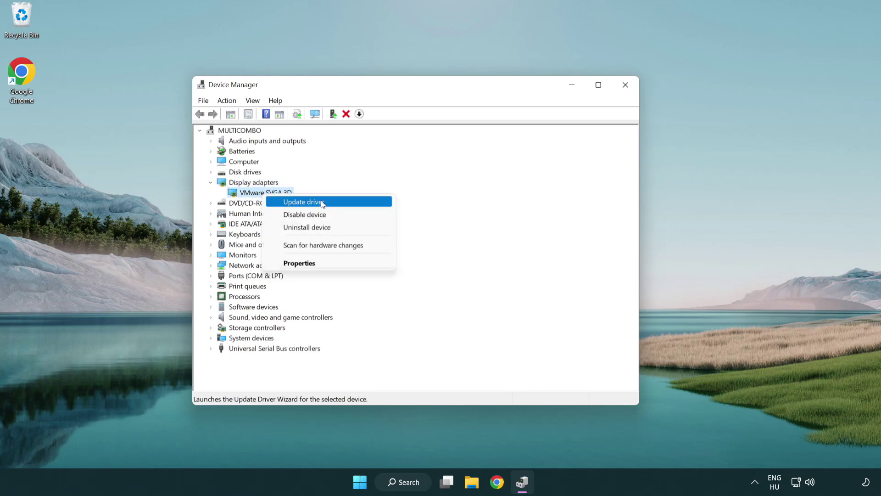
# Search automatically for a VMware SVGA 3D driver, confirming the best driver is already installed.
pyautogui.click(347, 203)
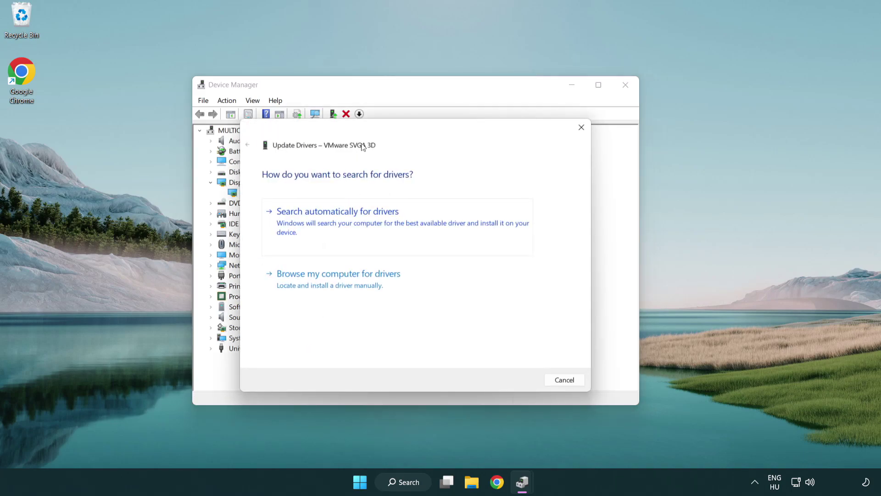
pyautogui.moveTo(367, 138); pyautogui.dragTo(385, 132)
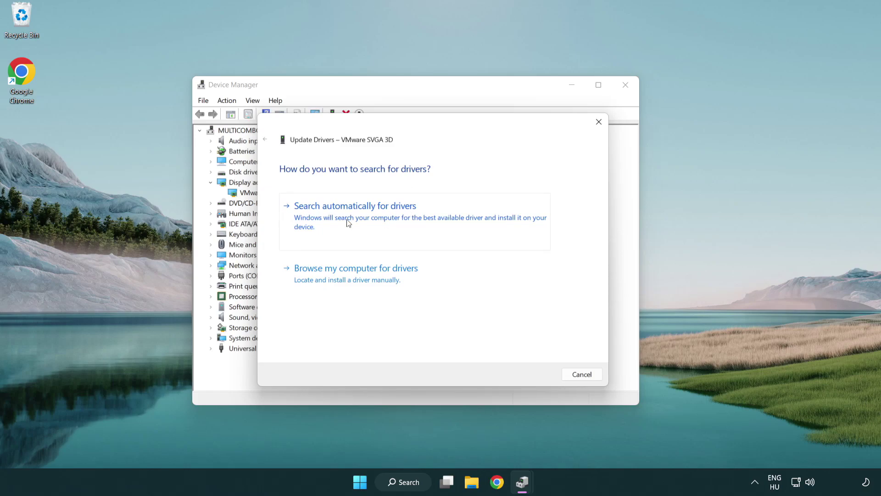
pyautogui.click(388, 215)
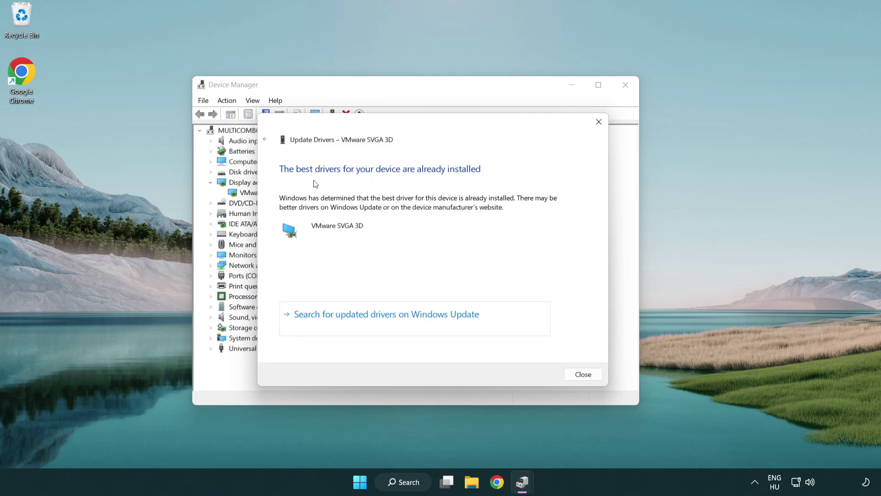
pyautogui.click(584, 375)
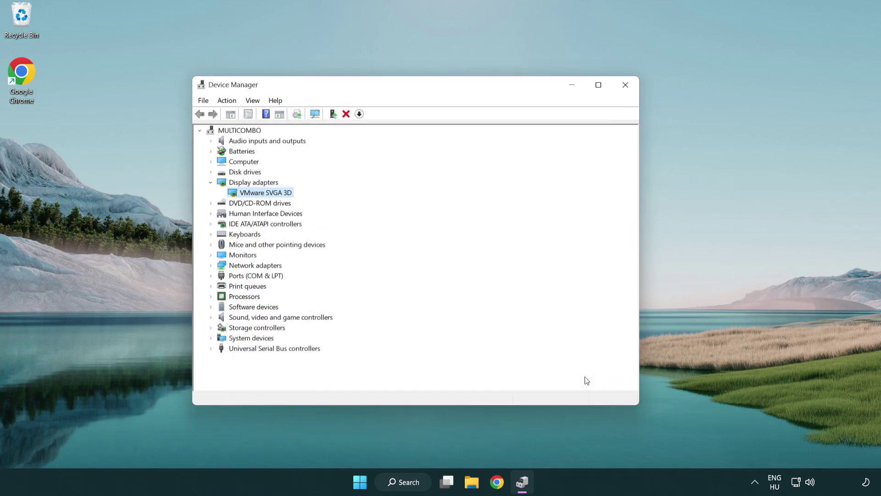
# Close Device Manager and run a Windows Update check, which reports the PC is up to date.
pyautogui.click(626, 85)
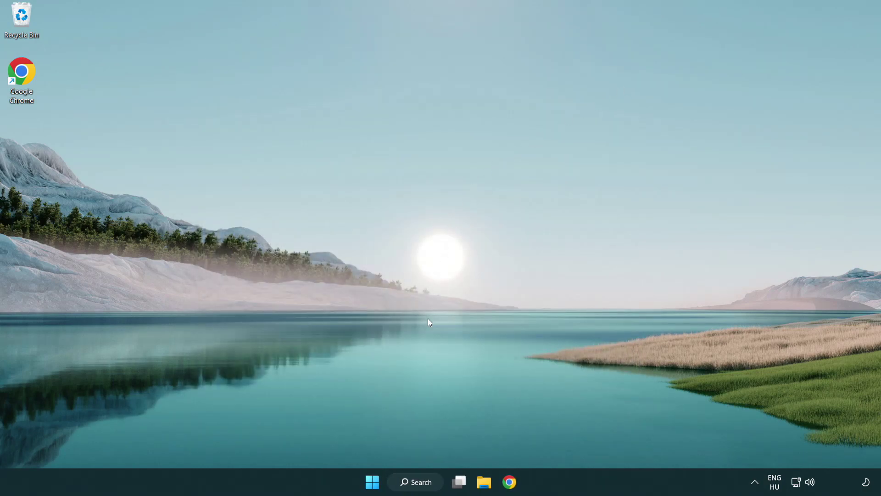
pyautogui.click(425, 482)
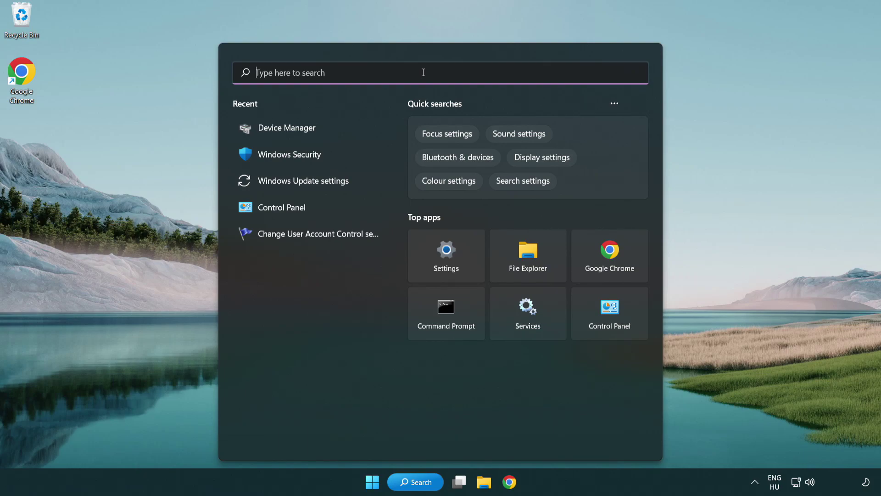
pyautogui.write('update')
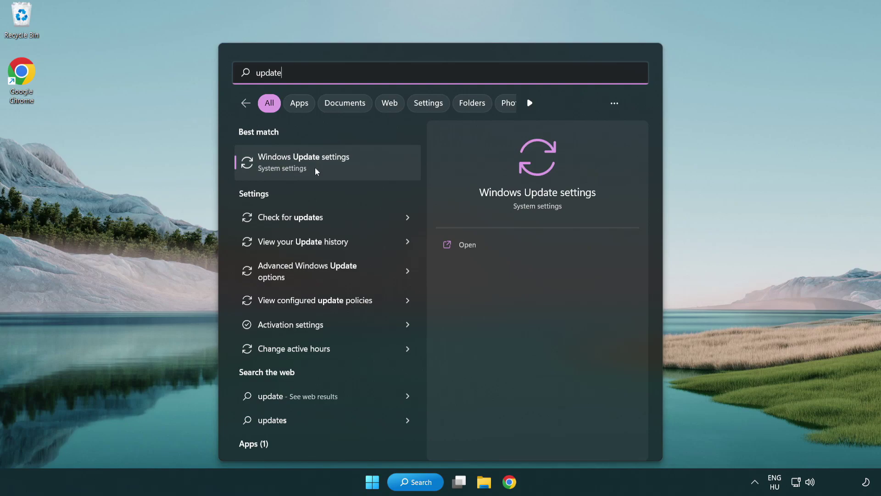
pyautogui.click(345, 170)
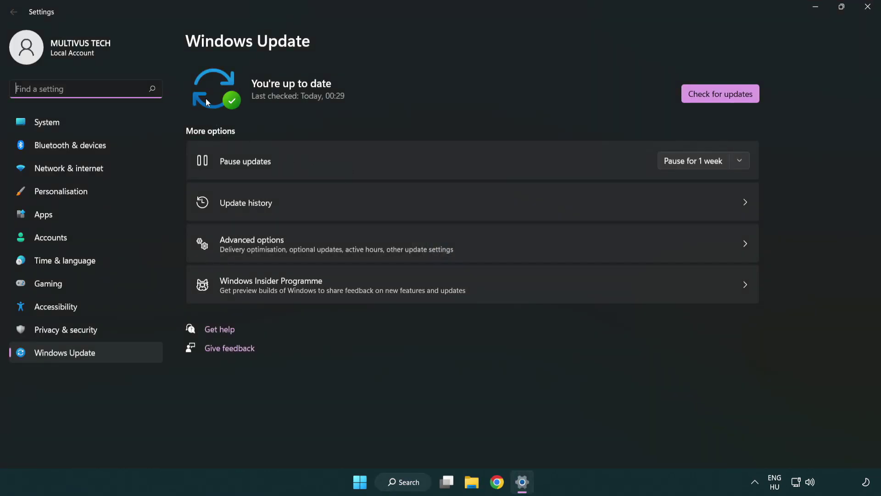
pyautogui.click(737, 98)
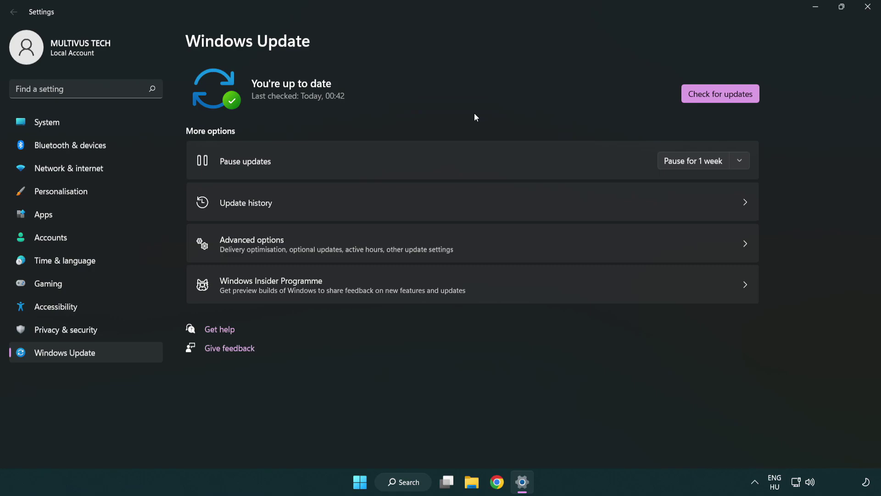
# Close Settings and open Properties for YOUR NOT WORKING GAME from Steam's Library home.
pyautogui.click(864, 13)
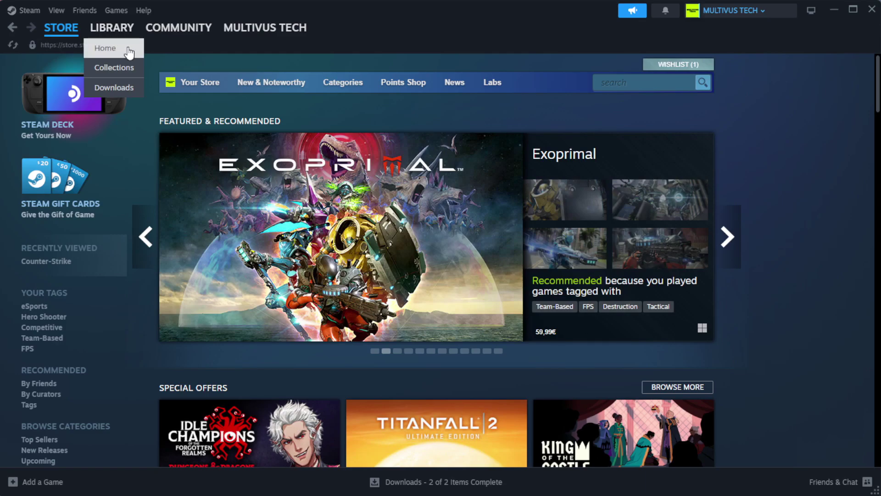
pyautogui.click(129, 51)
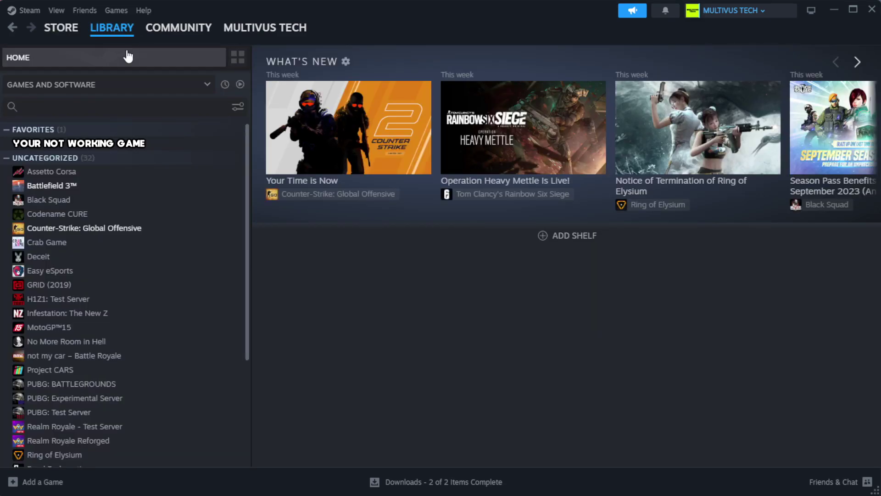
pyautogui.rightClick(216, 146)
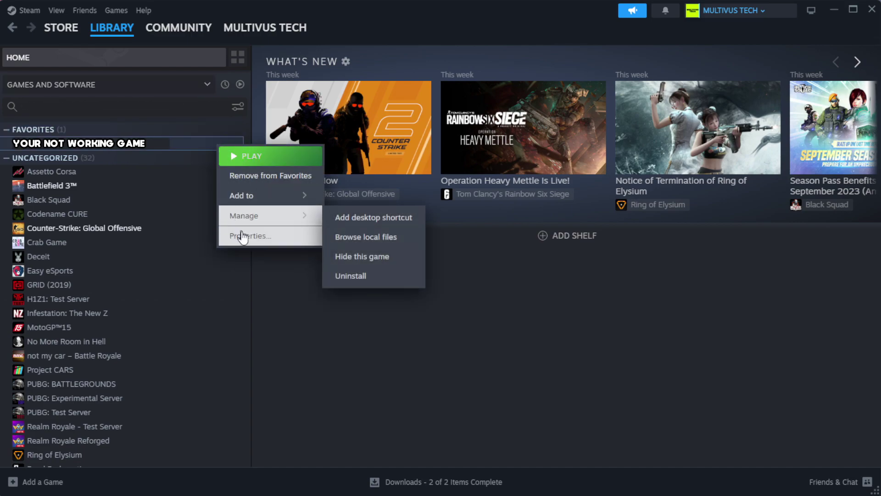
pyautogui.click(274, 239)
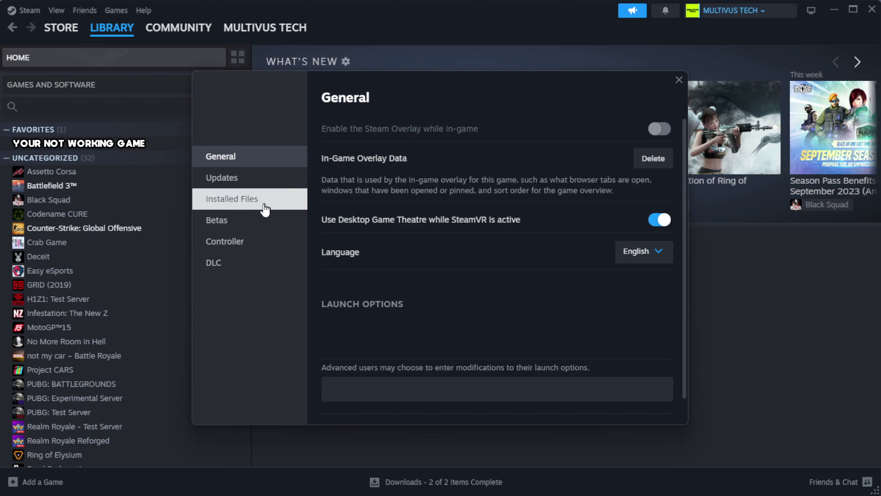
# Verify integrity of the game's installed files, with all 1039 files validated.
pyautogui.click(289, 209)
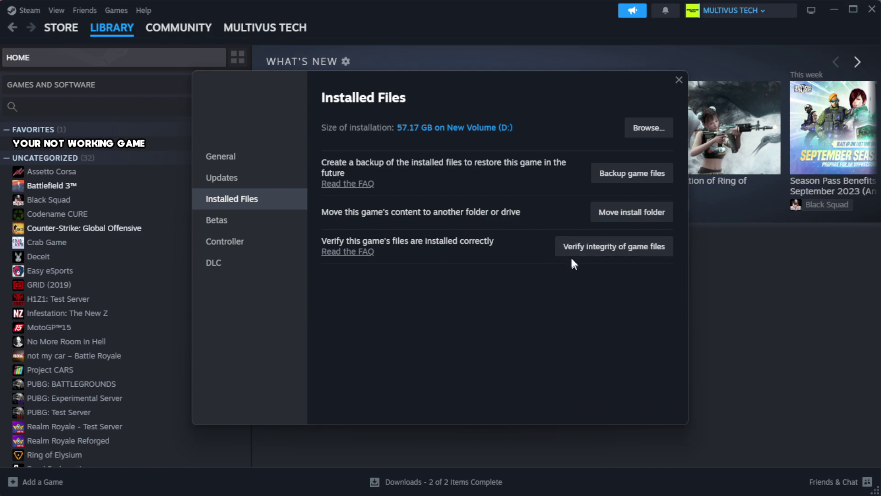
pyautogui.click(620, 256)
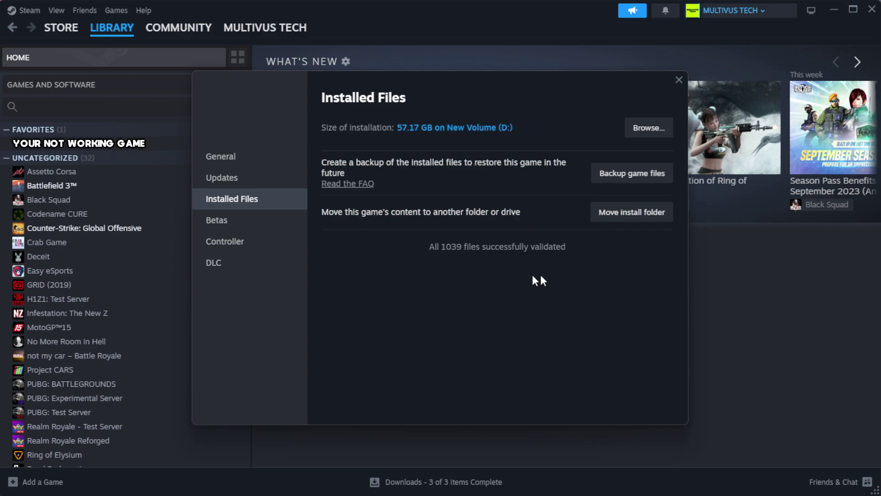
# Open the game's install folder and bring up the YOUR NOT WORKING GAME shortcut's Properties.
pyautogui.click(648, 135)
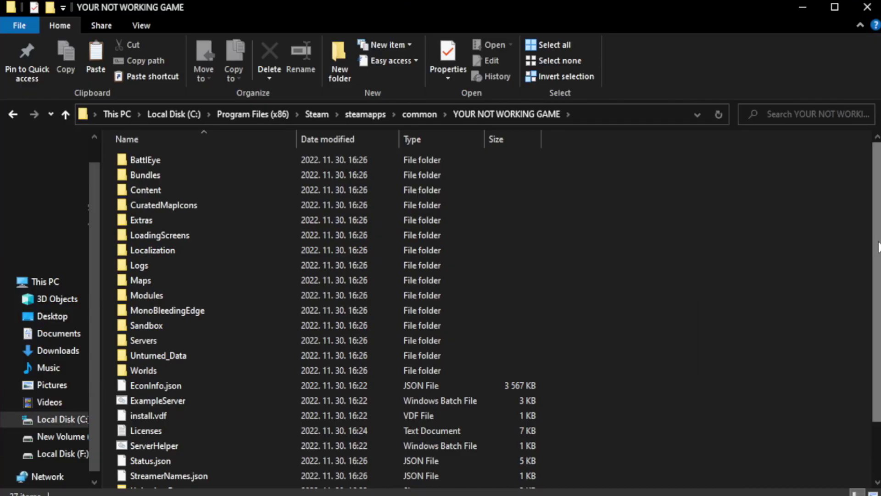
pyautogui.scroll(-2, 877, 328)
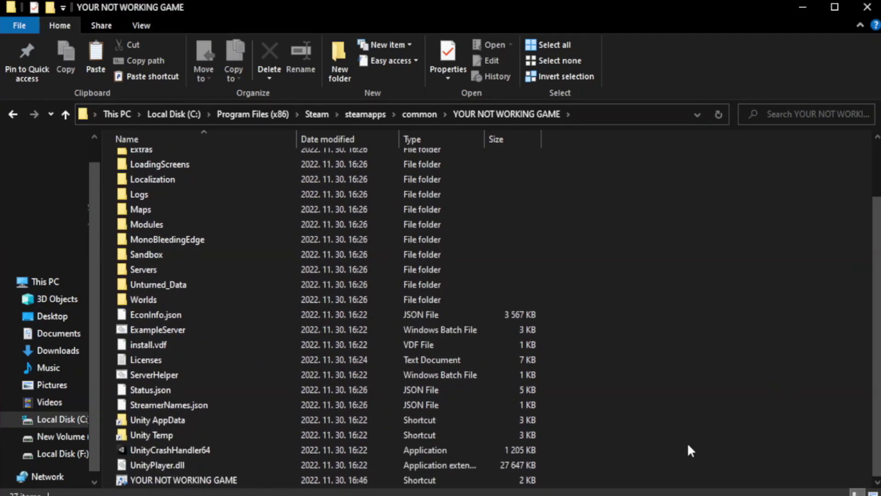
pyautogui.click(316, 481)
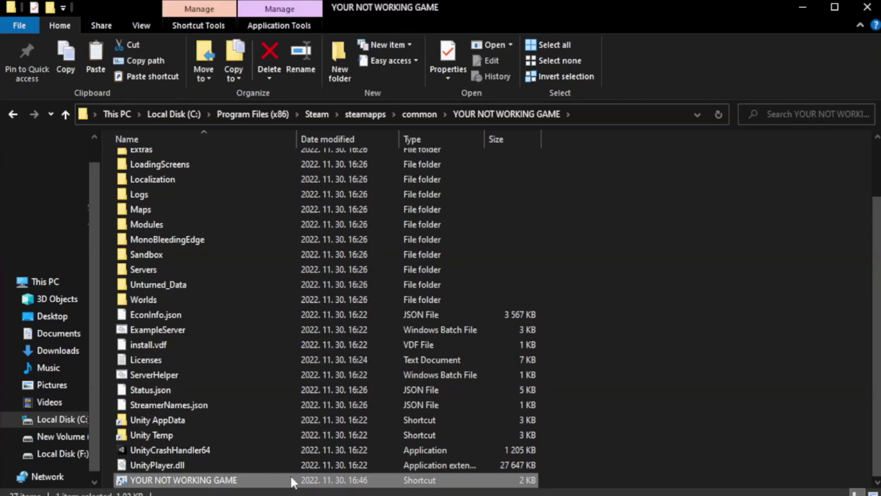
pyautogui.rightClick(295, 481)
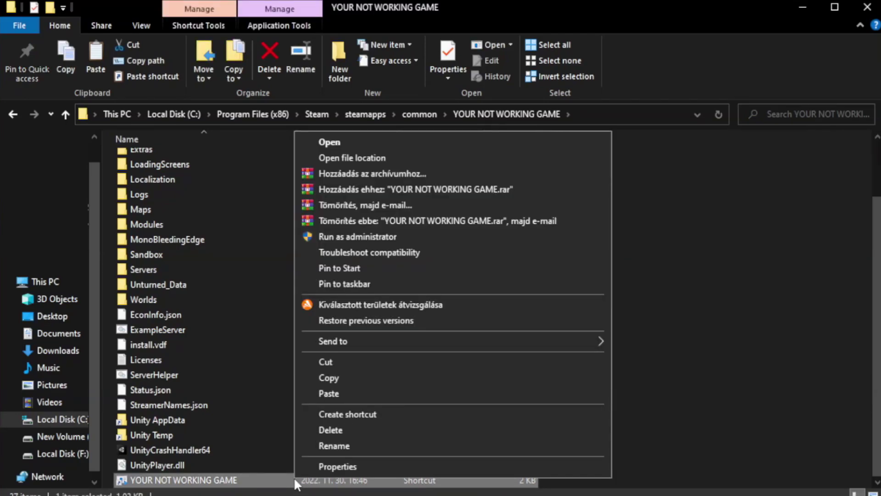
pyautogui.click(450, 467)
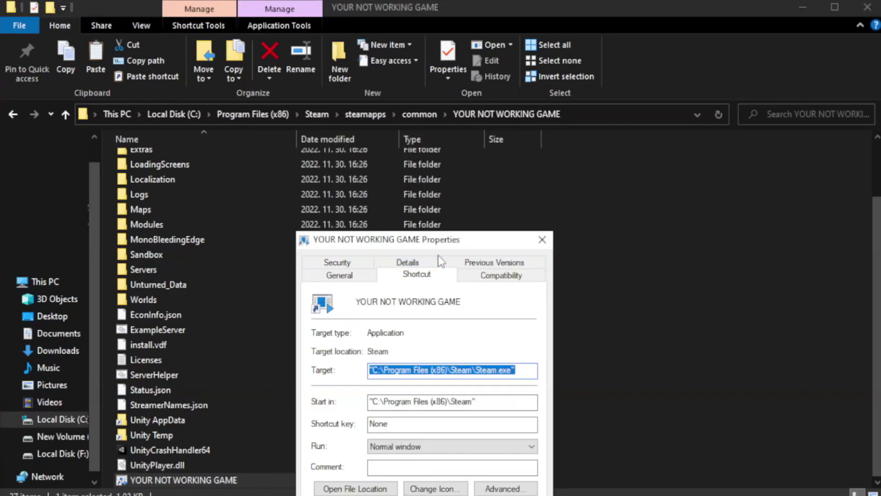
pyautogui.moveTo(444, 245); pyautogui.dragTo(442, 90)
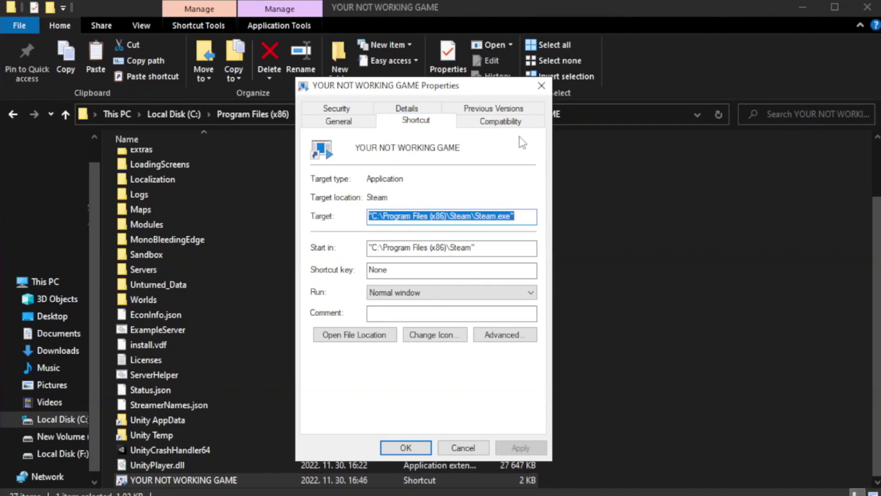
# Set the shortcut to Windows 8 compatibility, run as administrator, without fullscreen optimizations.
pyautogui.click(497, 124)
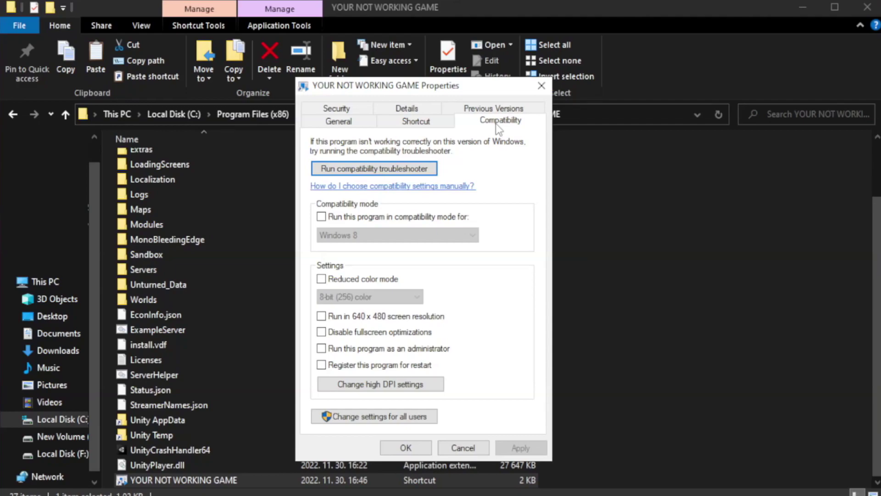
pyautogui.click(348, 215)
pyautogui.click(375, 233)
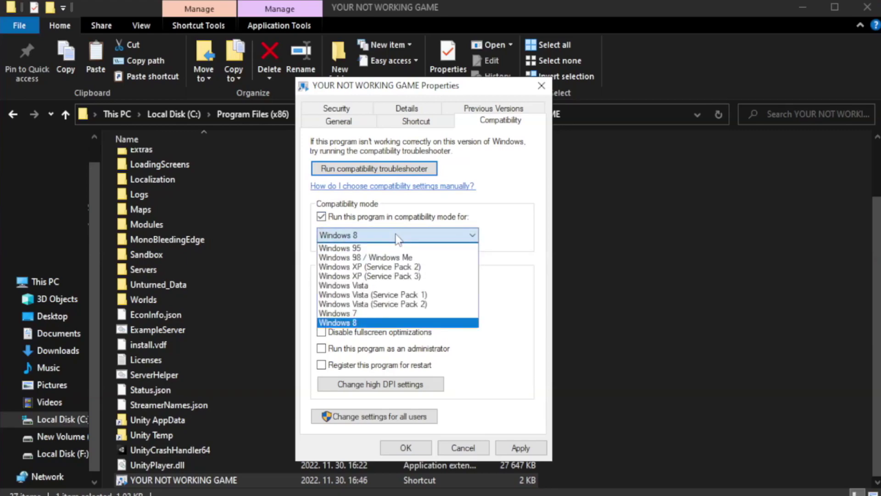
pyautogui.click(374, 323)
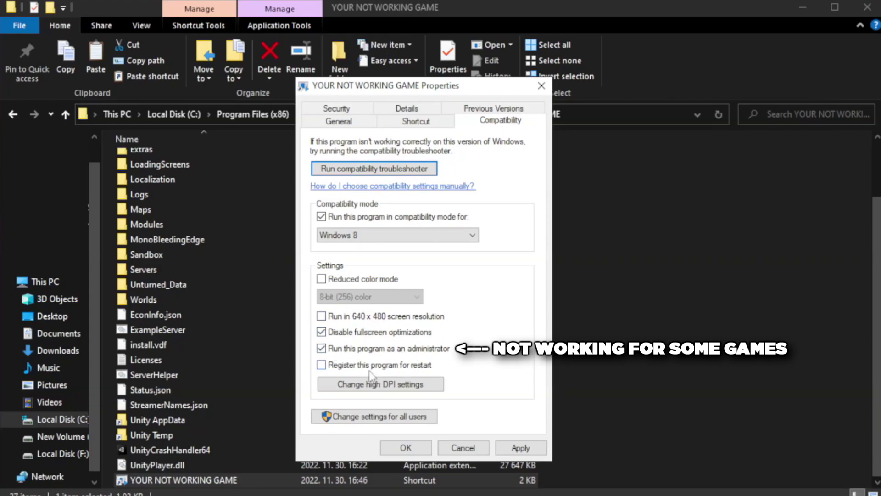
pyautogui.click(518, 452)
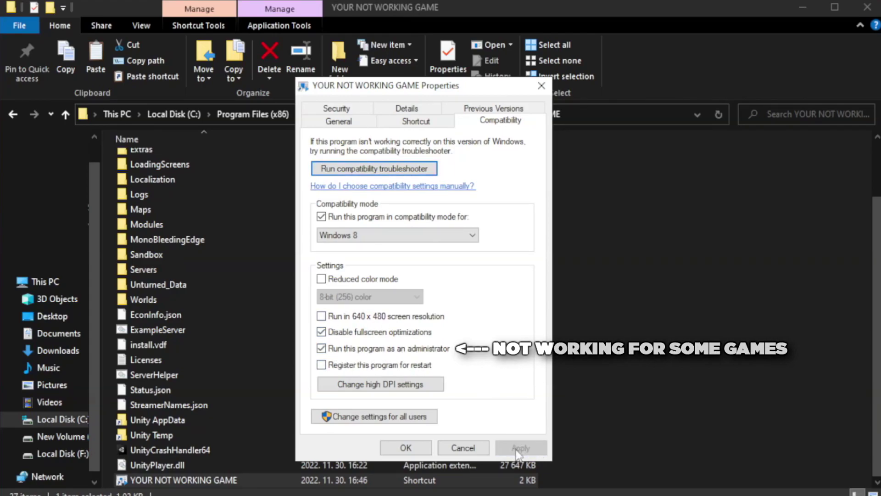
pyautogui.click(405, 448)
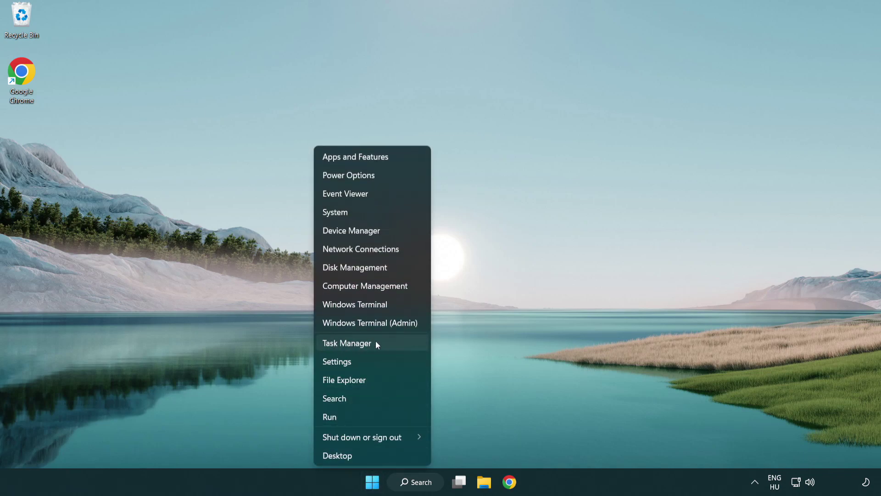
# Disable Terminal, Phone Link, Cortana and Windows Security notifications on Task Manager's Startup tab.
pyautogui.click(389, 347)
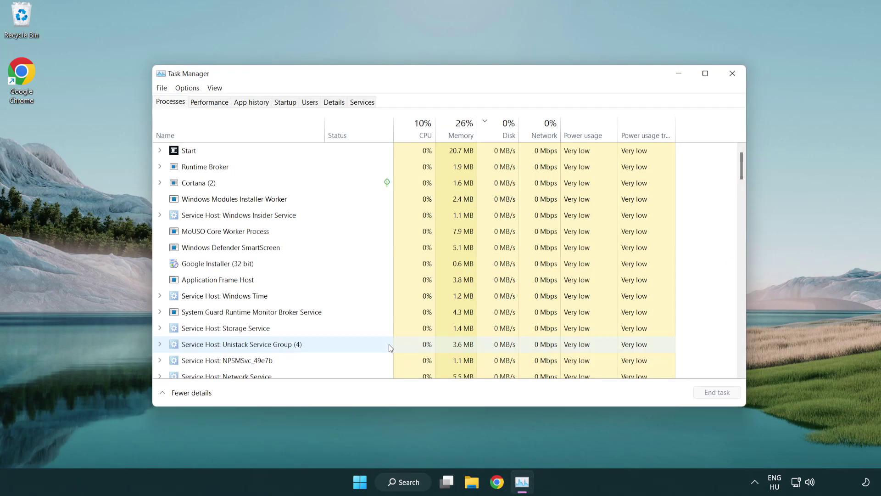
pyautogui.click(288, 104)
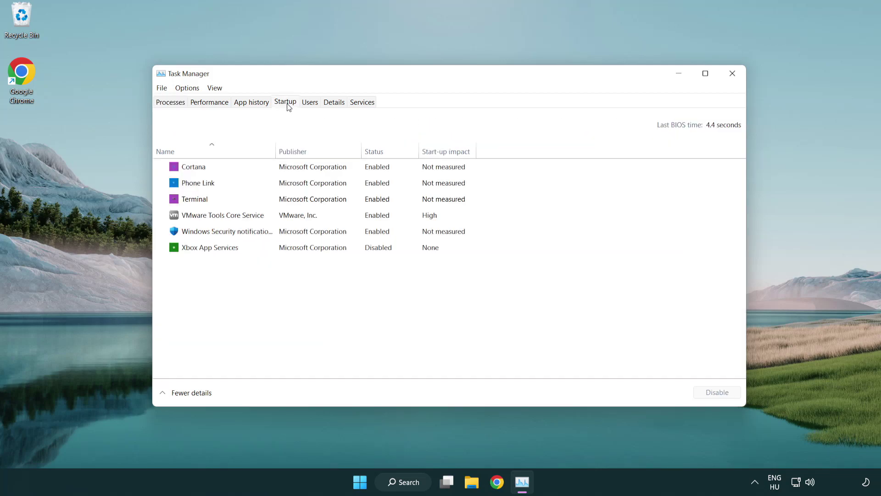
pyautogui.click(285, 199)
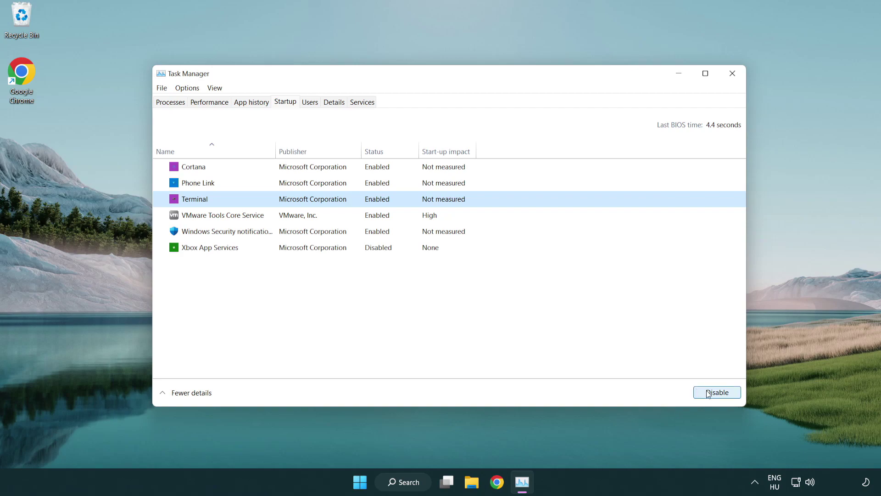
pyautogui.click(711, 393)
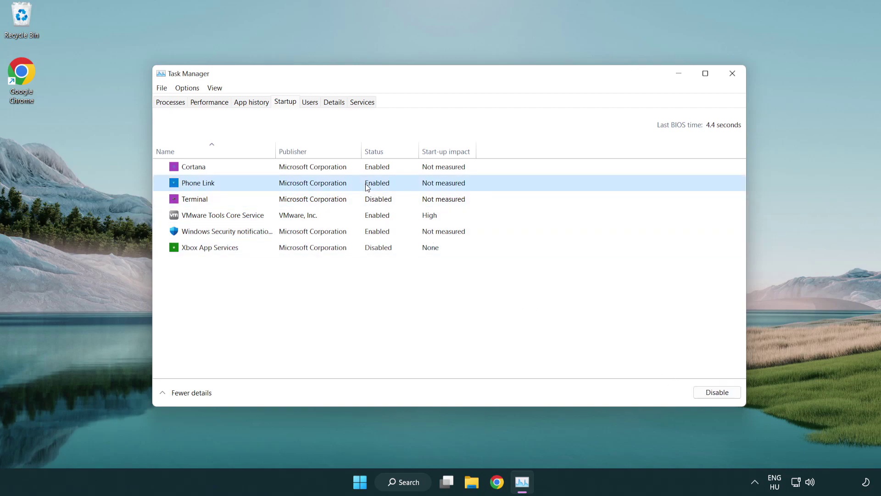
pyautogui.click(697, 391)
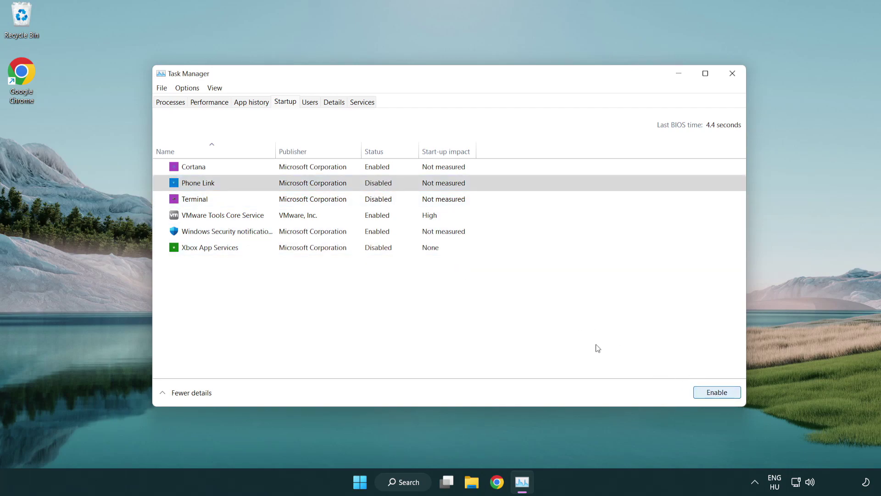
pyautogui.click(315, 172)
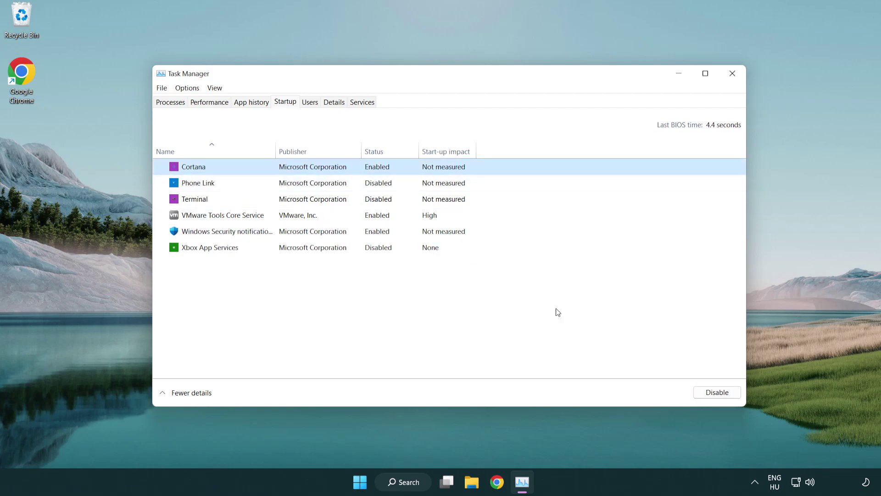
pyautogui.click(711, 391)
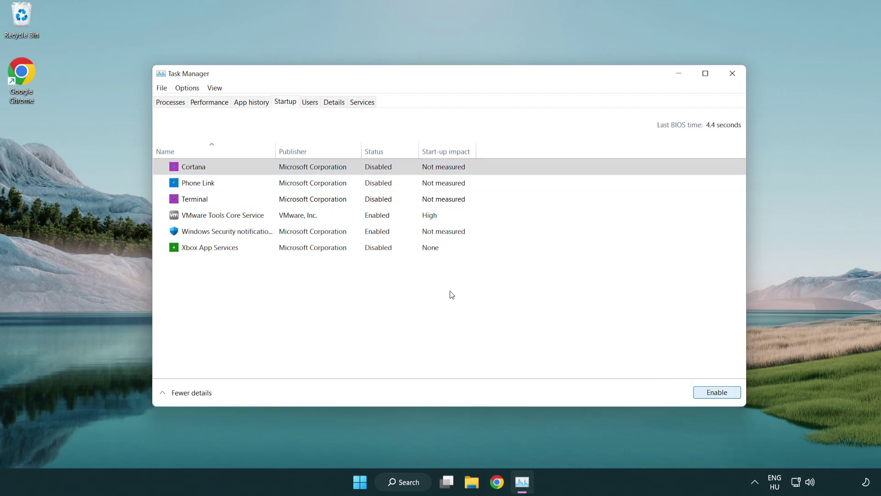
pyautogui.click(420, 235)
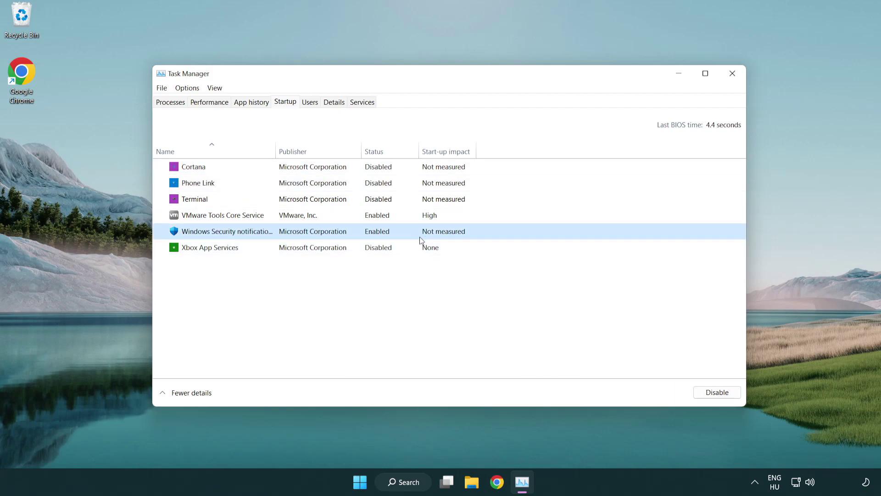
pyautogui.click(713, 394)
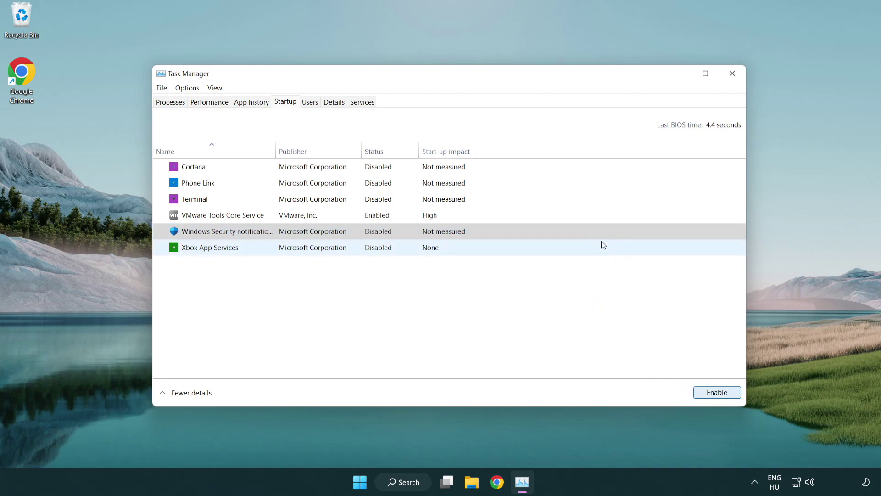
# Close Task Manager, download the DirectX web installer in Chrome and launch dxwebsetup.exe.
pyautogui.click(732, 74)
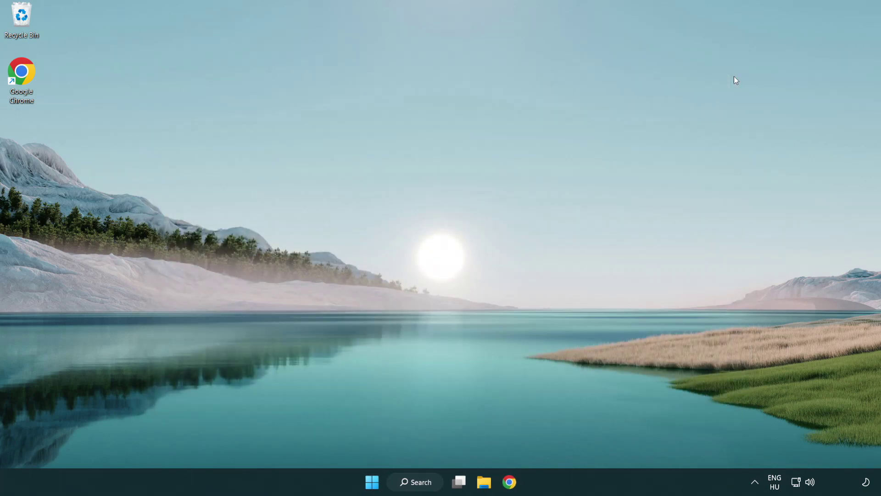
pyautogui.click(510, 482)
pyautogui.scroll(2, 365, 387)
pyautogui.scroll(1, 365, 388)
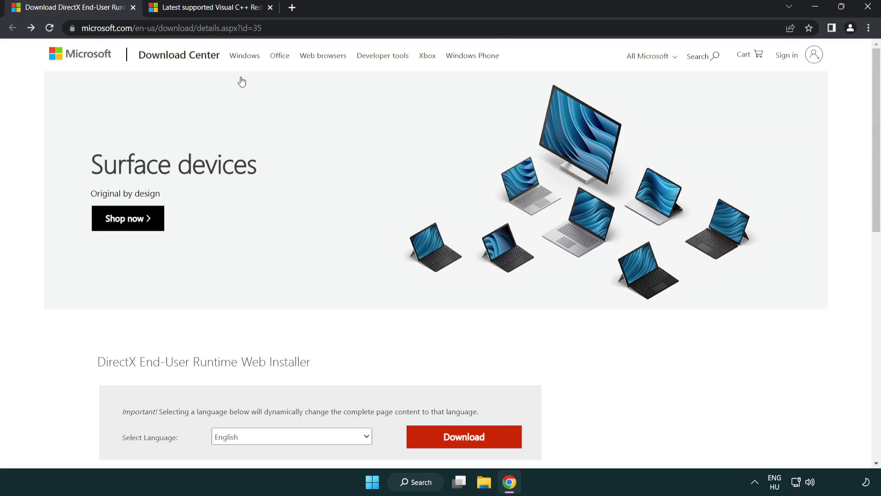
pyautogui.click(381, 29)
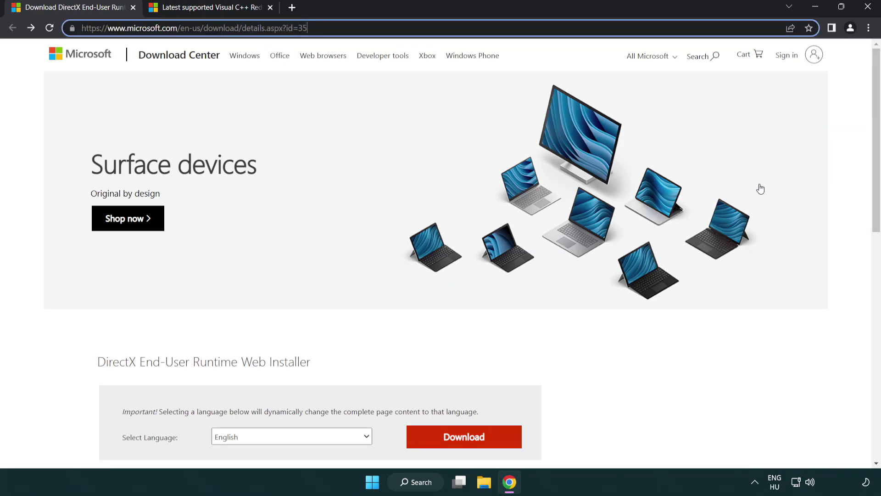
pyautogui.click(844, 200)
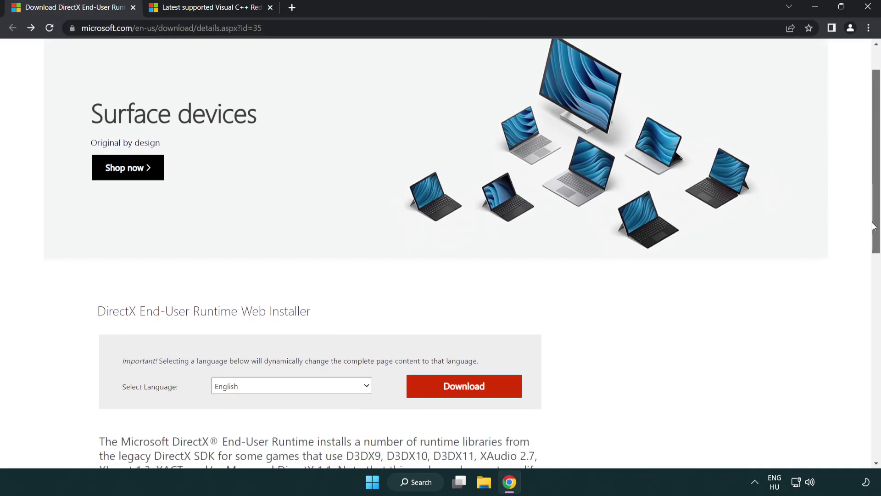
pyautogui.moveTo(875, 200); pyautogui.dragTo(851, 263)
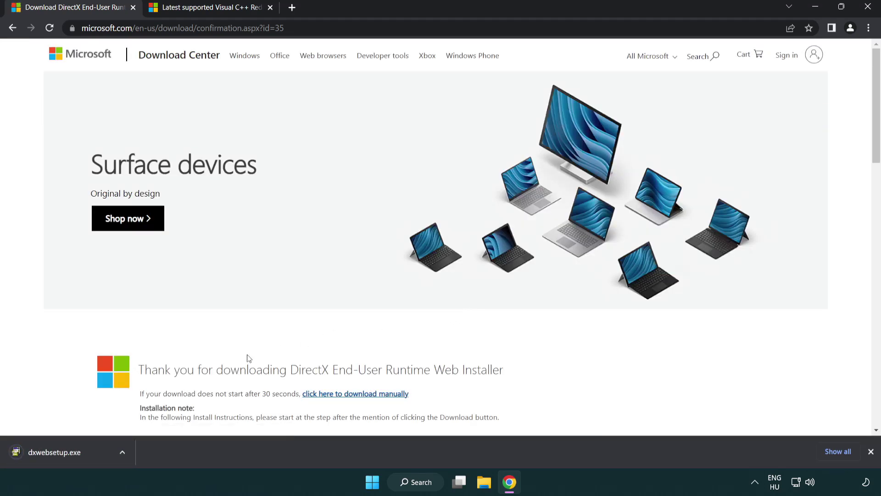
pyautogui.click(57, 454)
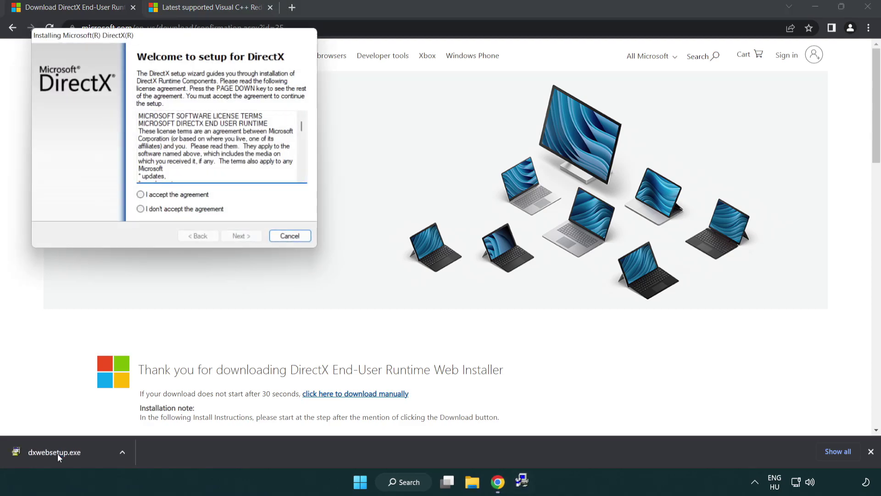
# Accept the DirectX license, skip the Bing Bar, and finish DirectX Setup.
pyautogui.moveTo(134, 41); pyautogui.dragTo(388, 139)
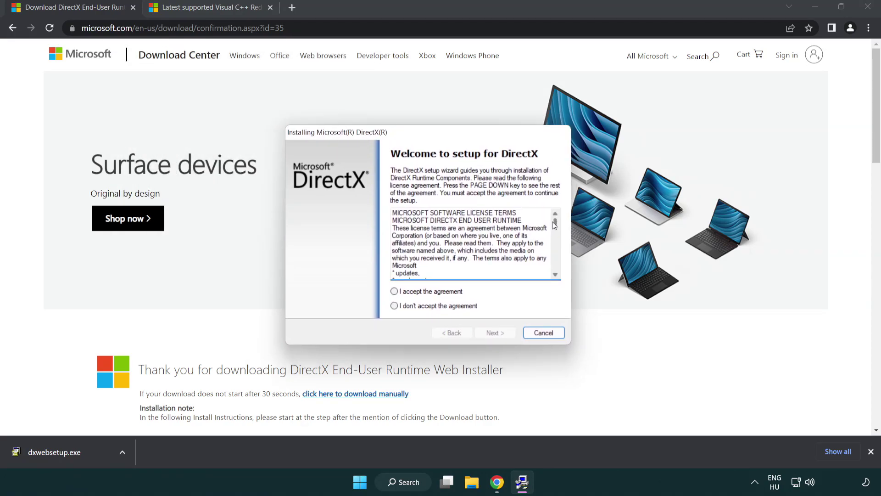
pyautogui.moveTo(556, 225); pyautogui.dragTo(555, 267)
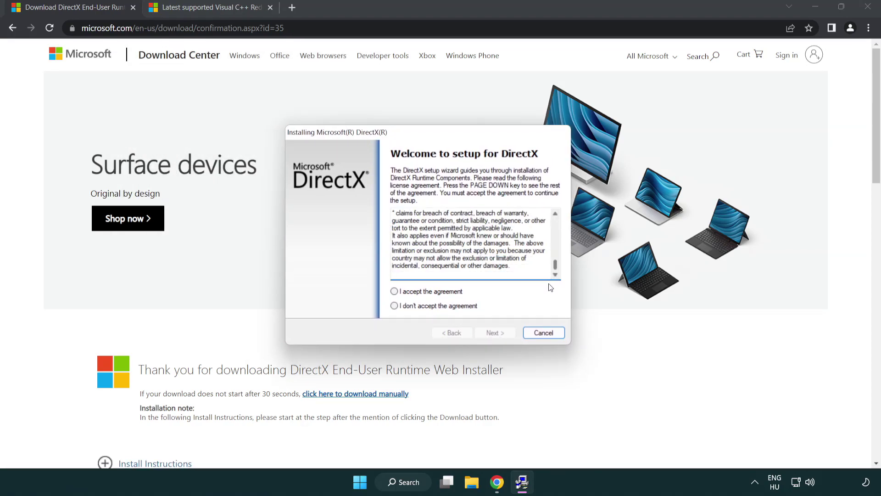
pyautogui.click(394, 292)
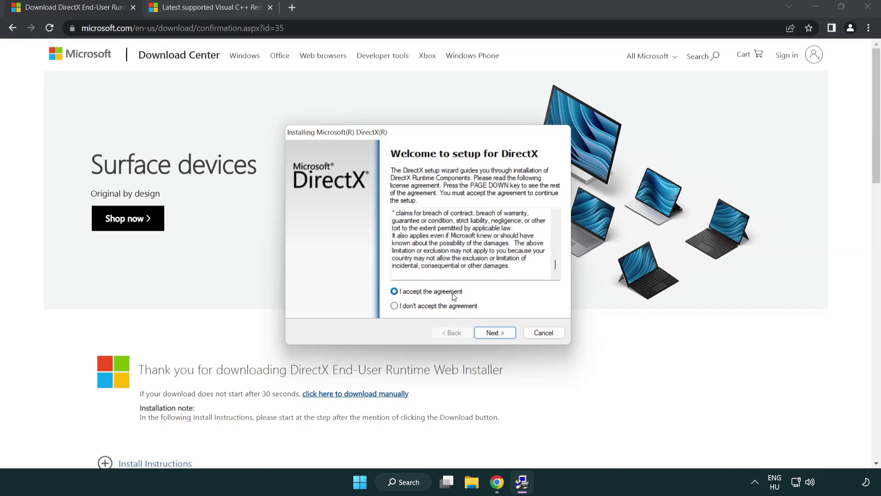
pyautogui.click(495, 333)
pyautogui.click(388, 252)
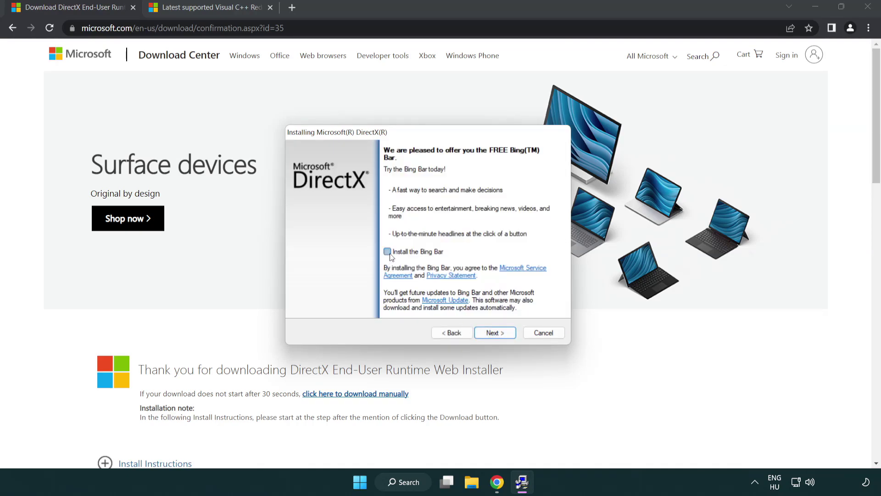
pyautogui.click(499, 334)
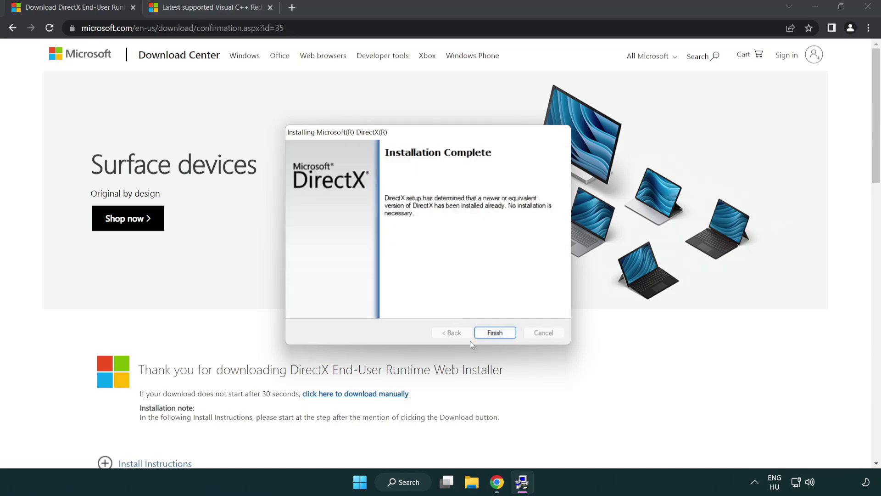
pyautogui.click(498, 334)
pyautogui.click(495, 329)
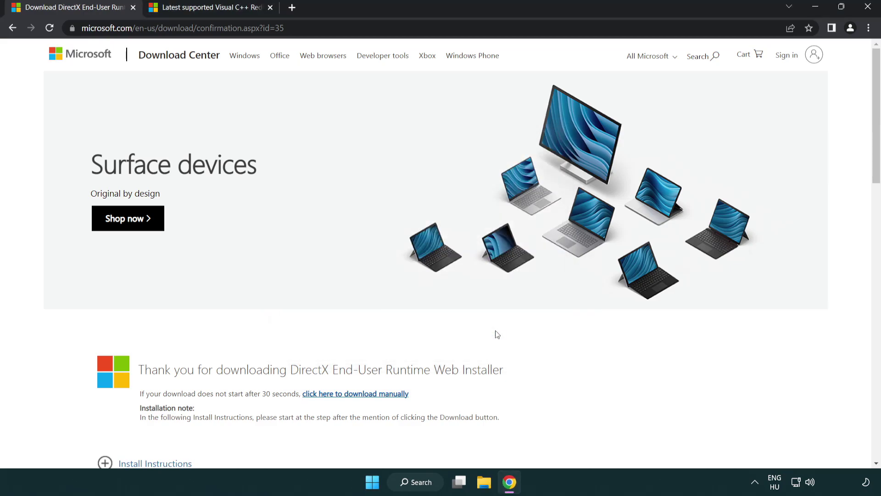
# Close the DirectX tab and scroll to the Visual C++ 2015–2022 downloads table.
pyautogui.click(133, 8)
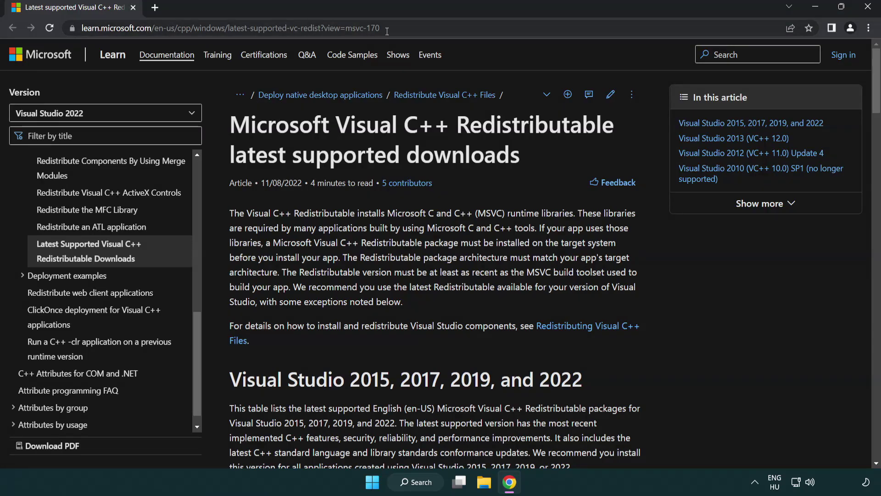
pyautogui.moveTo(404, 29)
pyautogui.mouseDown()
pyautogui.moveTo(329, 29)
pyautogui.moveTo(468, 48)
pyautogui.mouseUp()
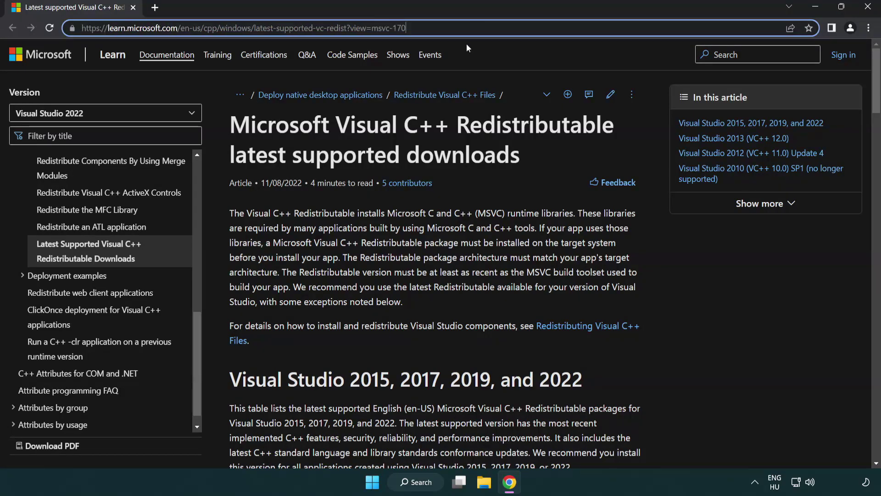
pyautogui.click(453, 151)
pyautogui.scroll(-3, 454, 151)
pyautogui.scroll(-3, 454, 151)
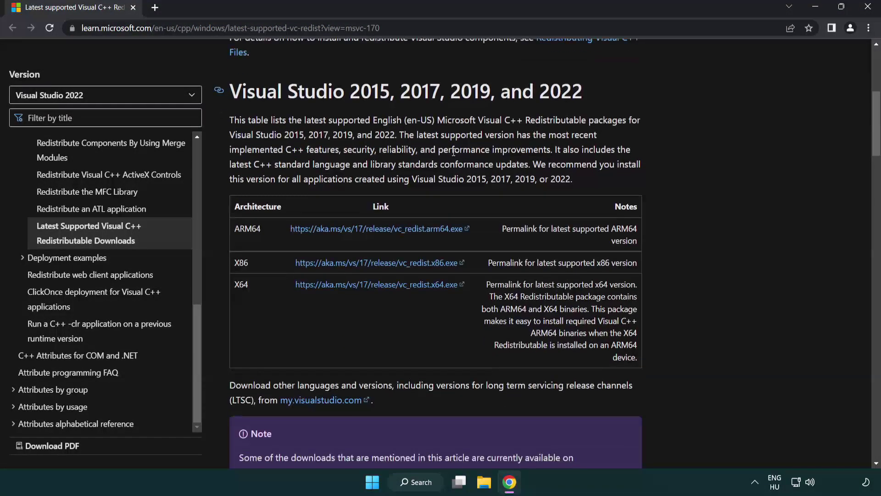
# Download the ARM64, x86 and x64 vc_redist installers and run VC_redist.arm64.exe.
pyautogui.click(360, 229)
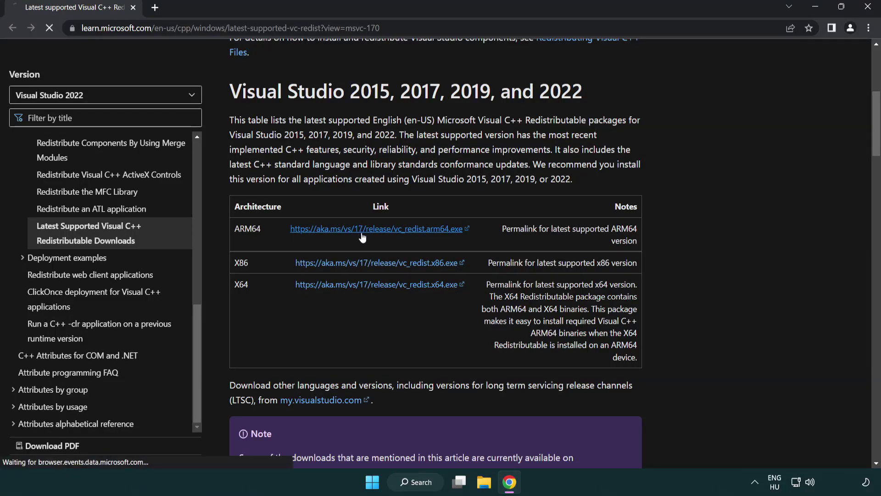
pyautogui.click(367, 263)
pyautogui.click(365, 285)
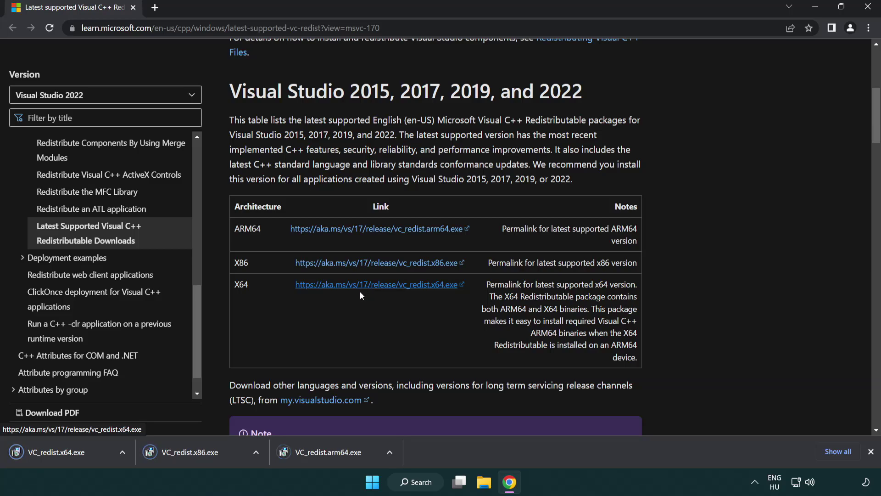
pyautogui.click(337, 458)
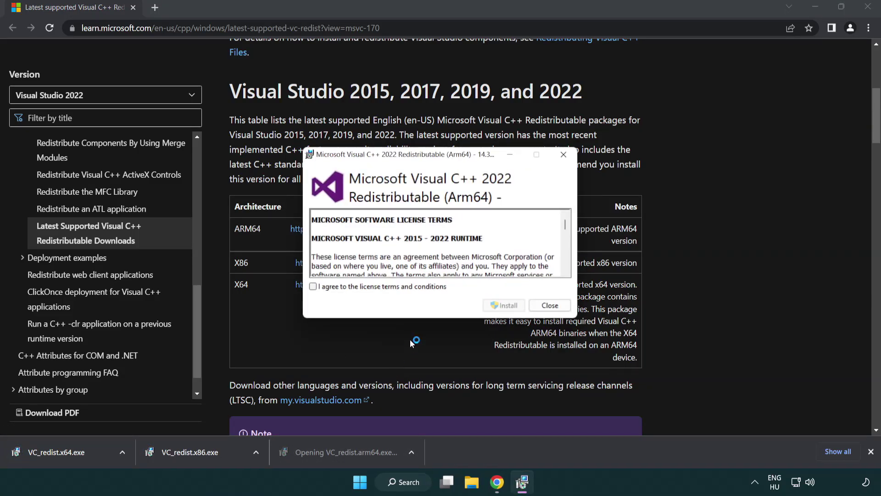
# Agree to the license and attempt the ARM64 redistributable install, which fails.
pyautogui.moveTo(565, 224); pyautogui.dragTo(565, 263)
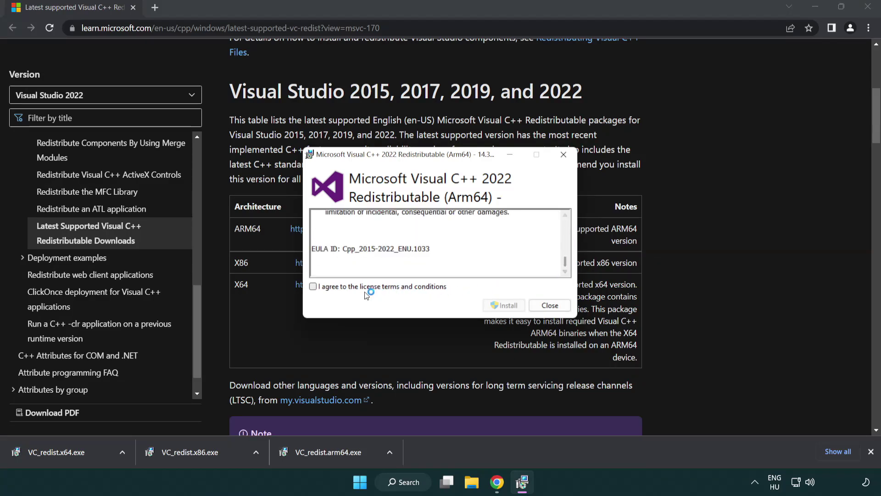
pyautogui.click(318, 287)
pyautogui.click(491, 305)
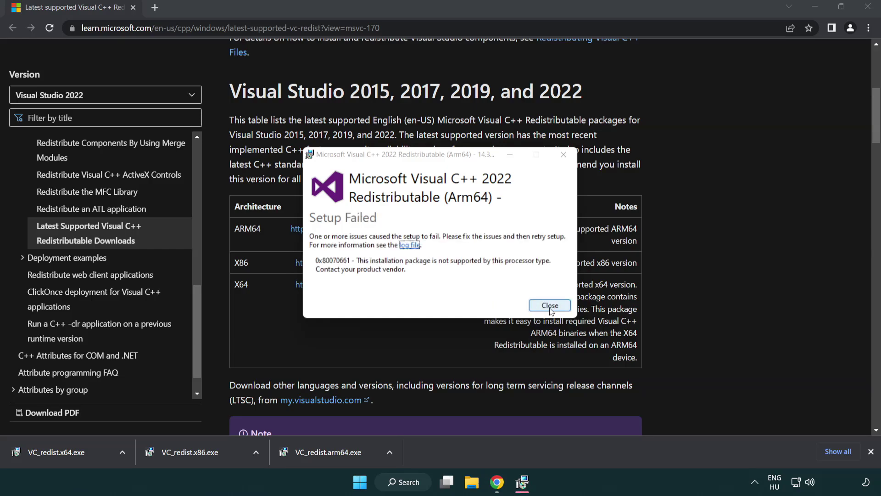
pyautogui.click(549, 305)
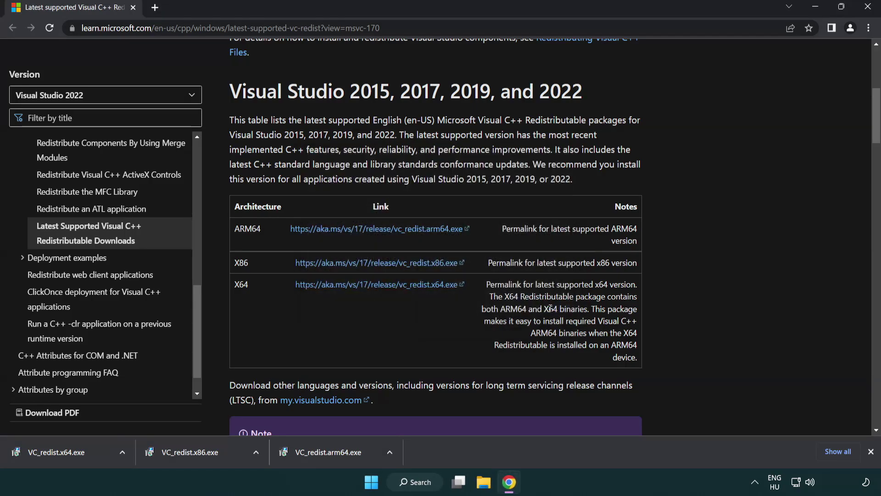
# Install the x86 and x64 Visual C++ redistributables, then close Chrome.
pyautogui.click(197, 458)
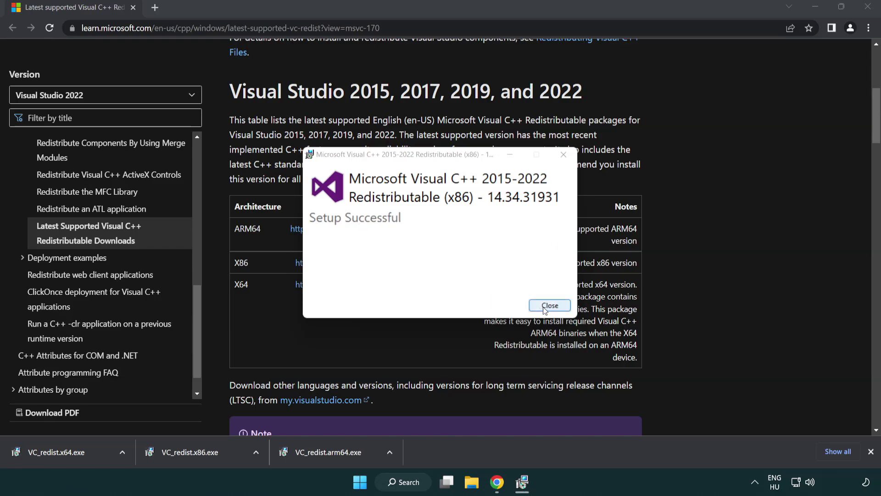
pyautogui.click(550, 306)
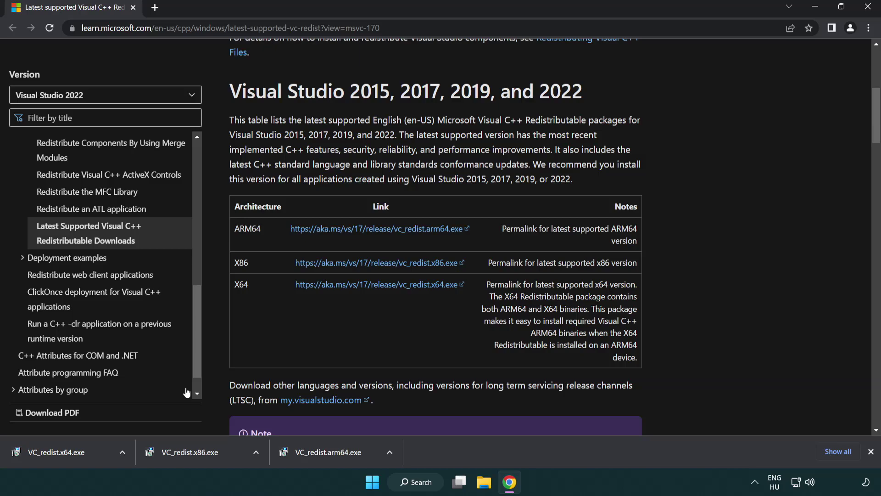
pyautogui.click(66, 451)
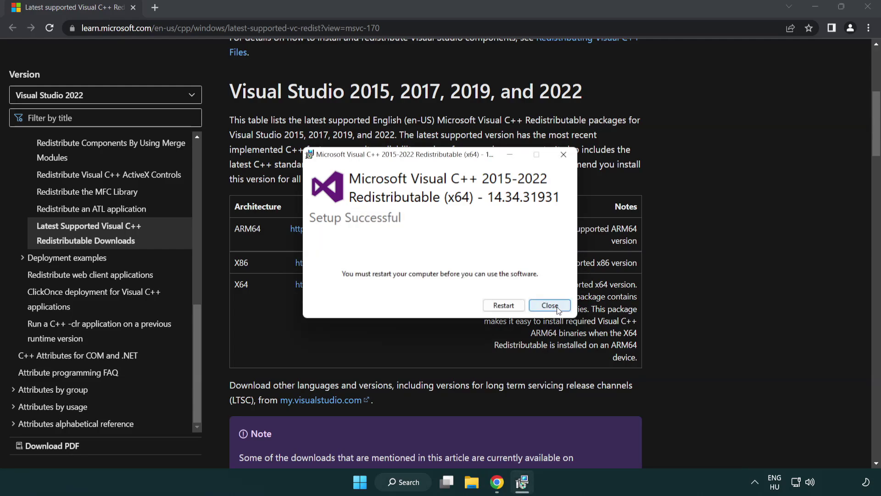
pyautogui.click(549, 305)
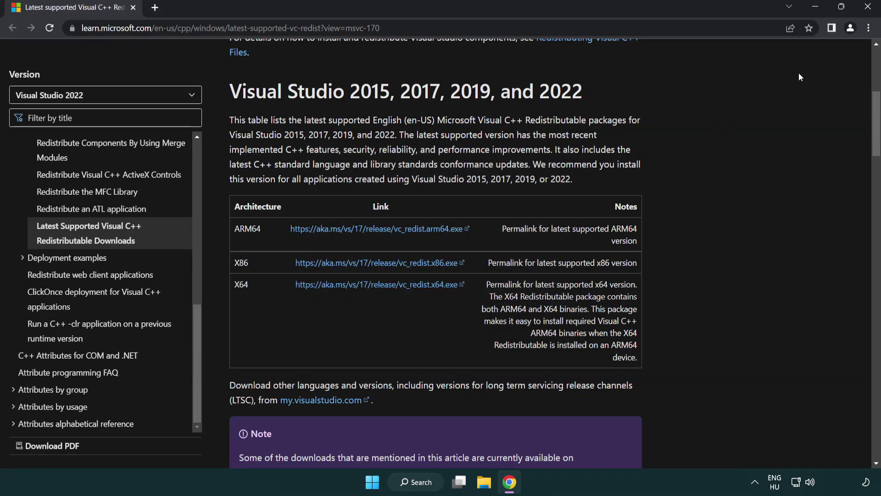
pyautogui.click(869, 8)
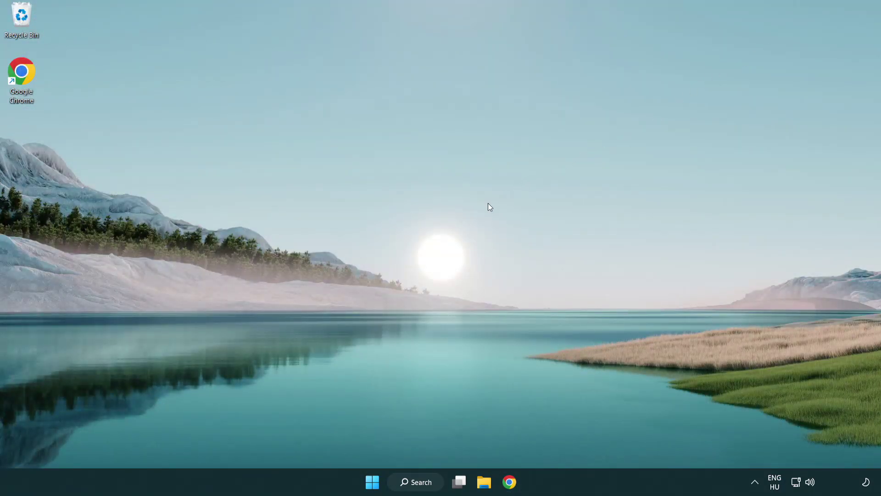
# Find 'cmd' in Windows search and run Command Prompt as administrator, centred on screen.
pyautogui.click(406, 483)
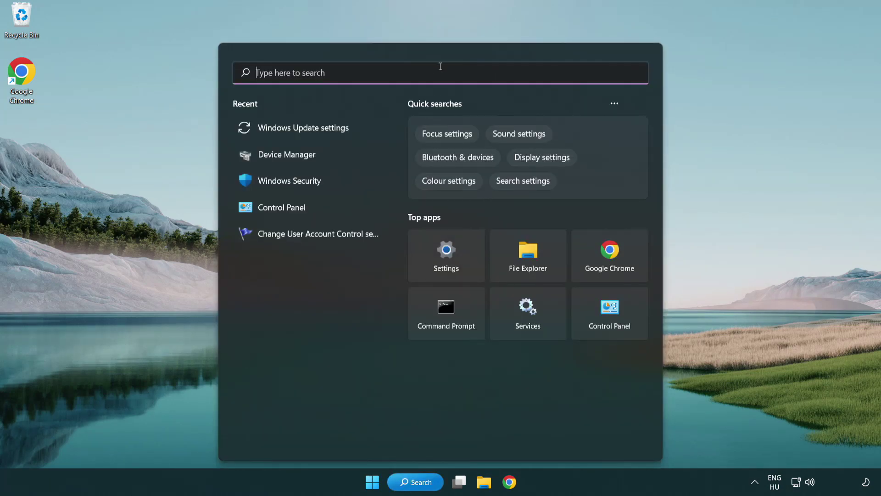
pyautogui.write('cmd')
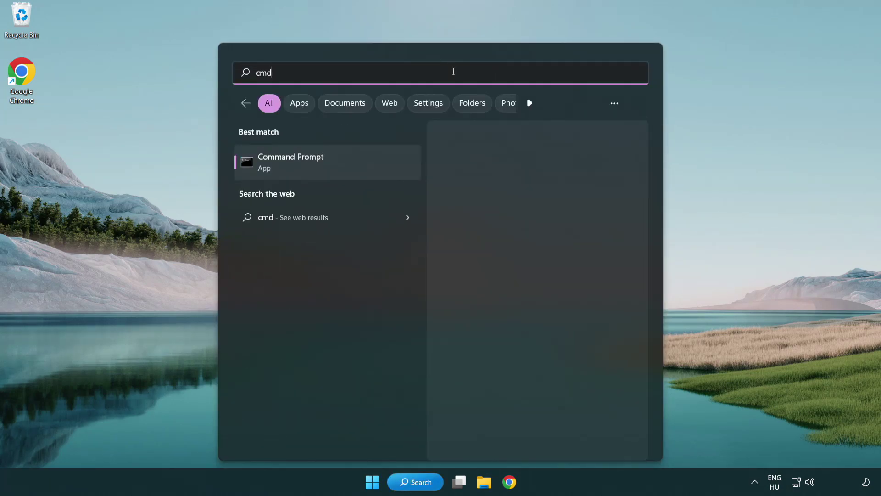
pyautogui.rightClick(336, 164)
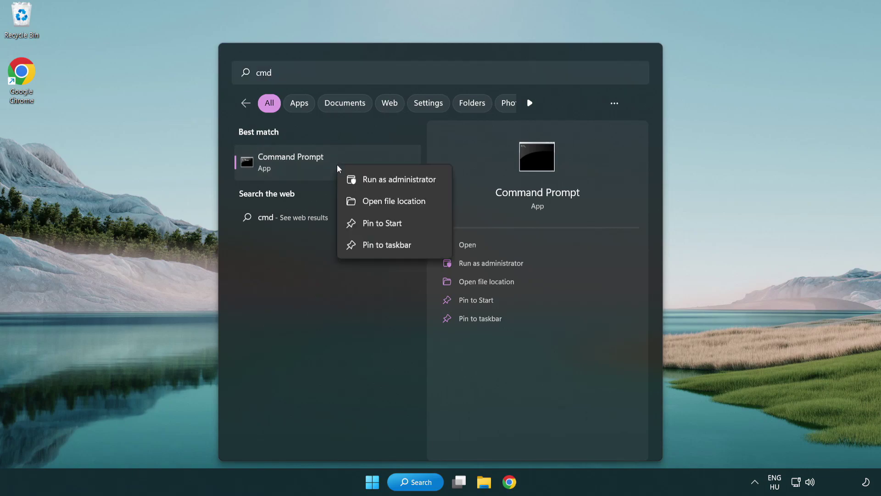
pyautogui.click(397, 183)
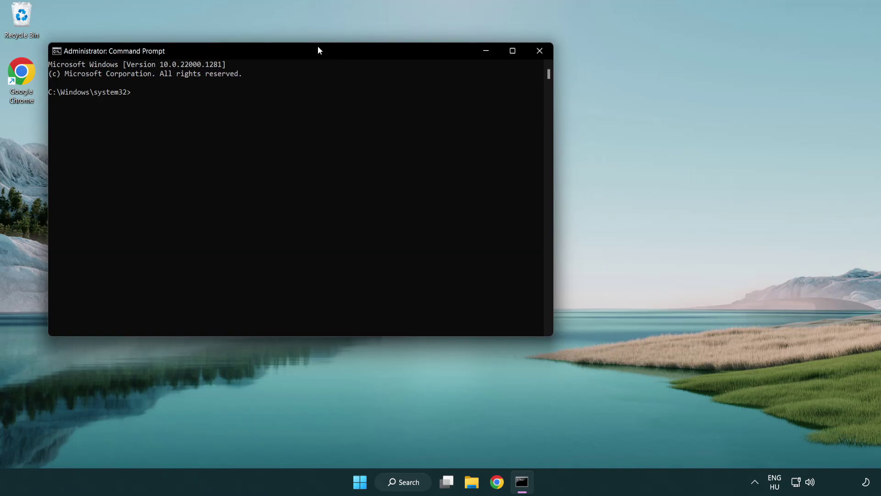
pyautogui.moveTo(317, 46); pyautogui.dragTo(444, 91)
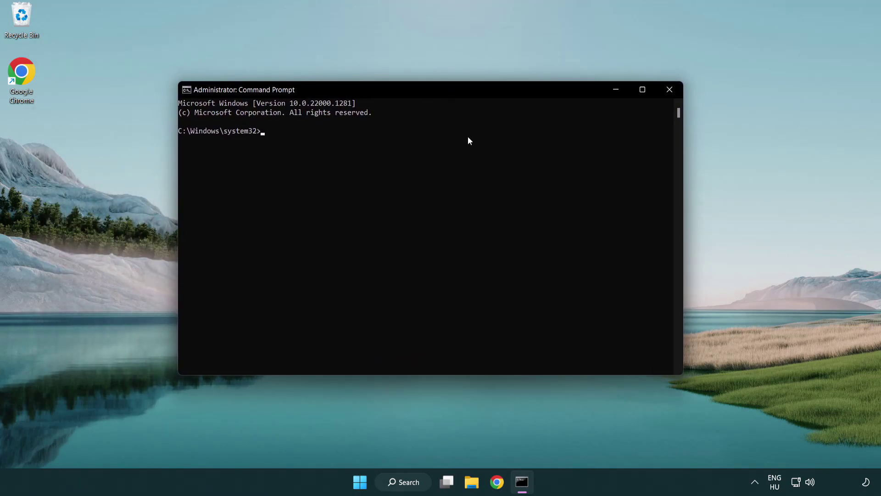
# Run 'sfc /scannow' in the administrator Command Prompt.
pyautogui.write('sfc /')
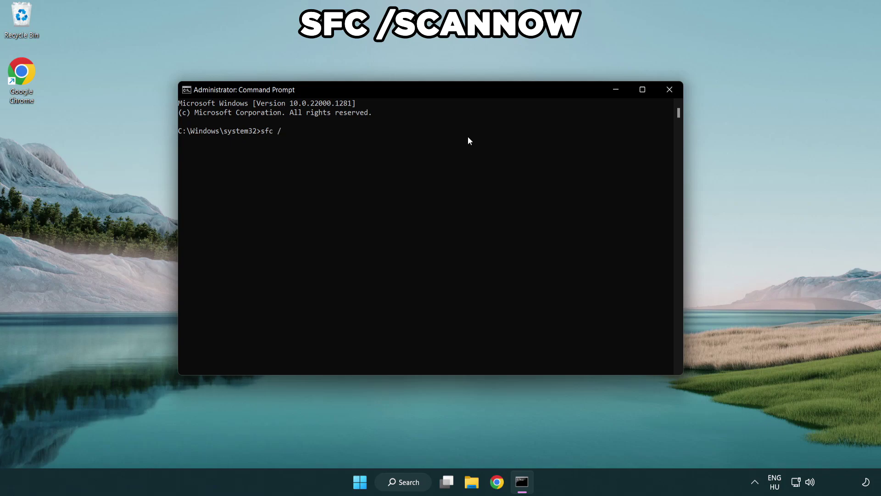
pyautogui.write('scannow')
pyautogui.press('Return')
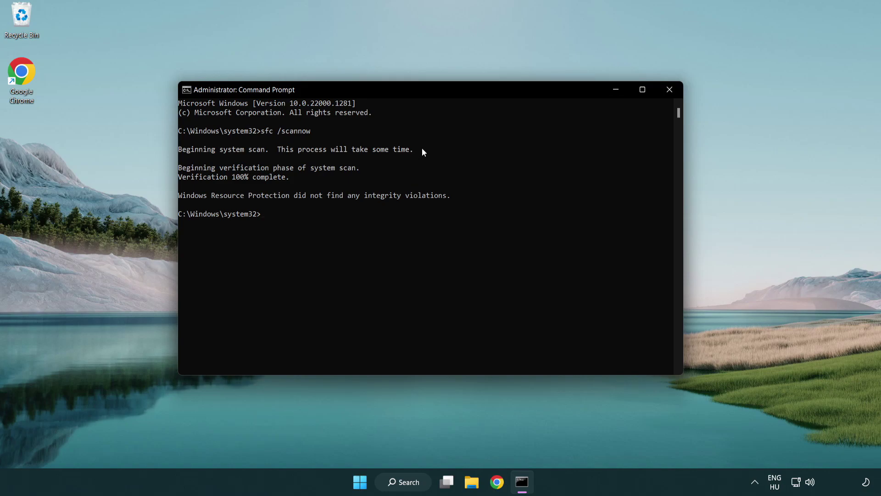
pyautogui.click(673, 92)
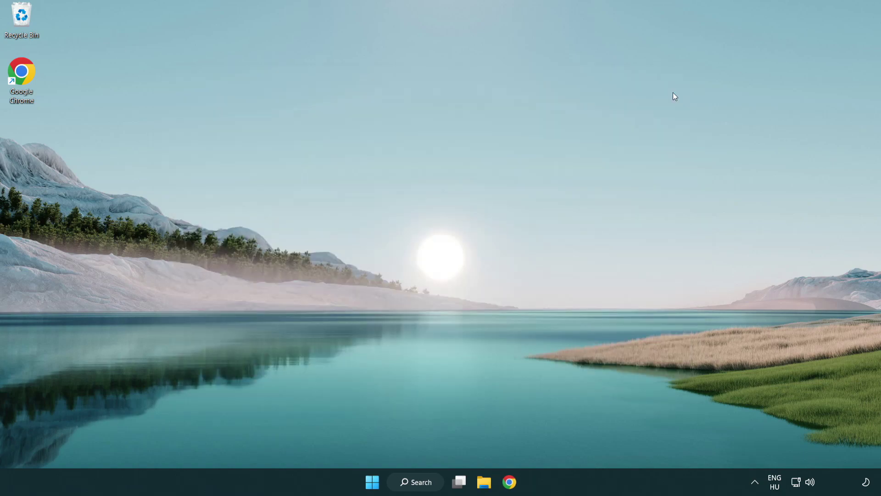
pyautogui.press('super')
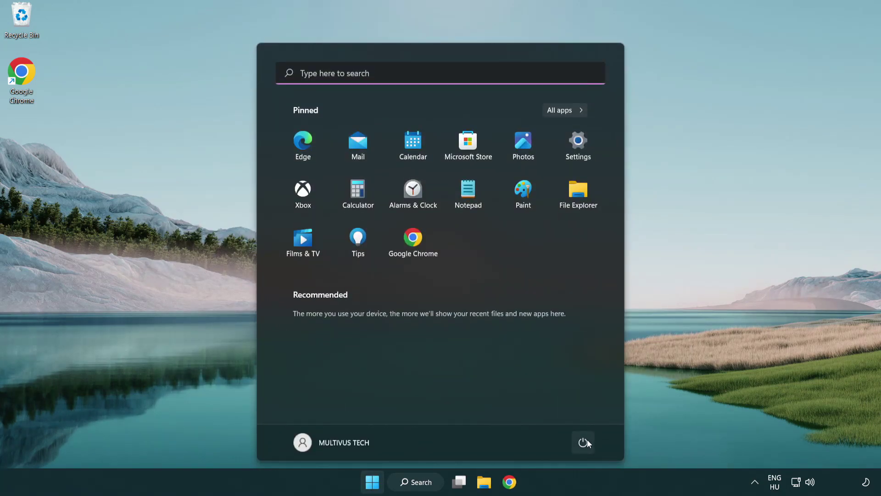
pyautogui.click(584, 441)
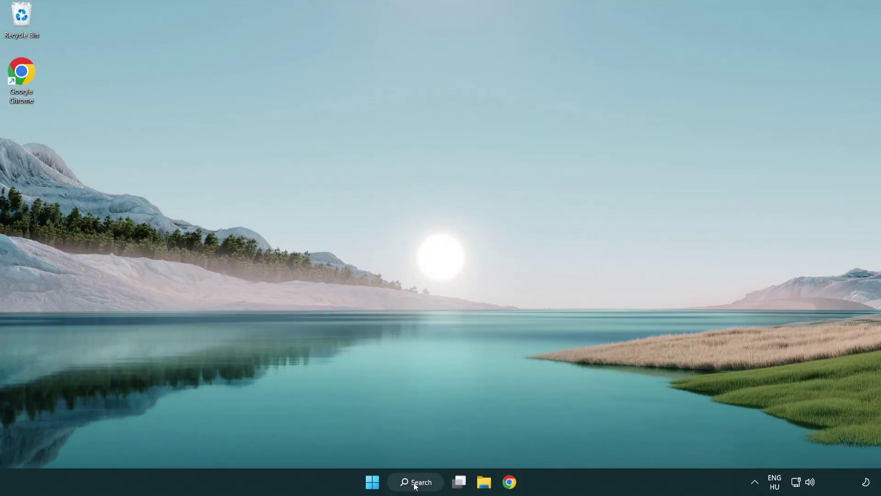
# Search Windows for 'security'.
pyautogui.click(417, 487)
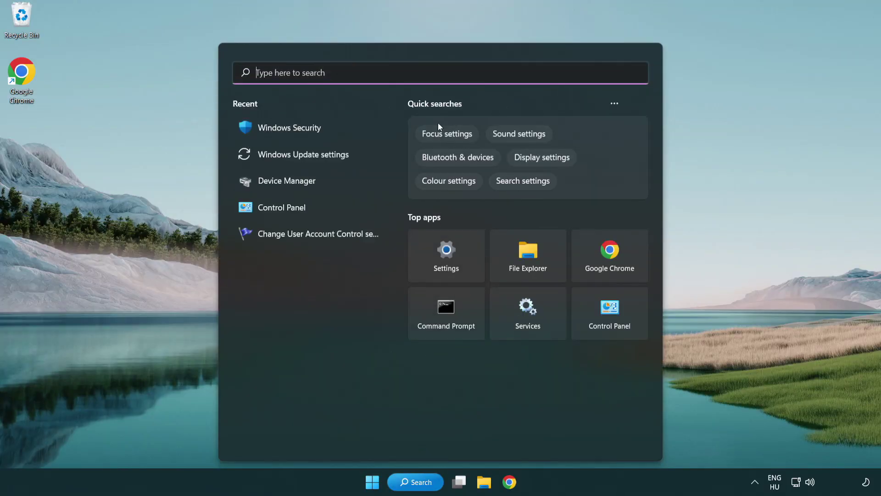
pyautogui.write('sec')
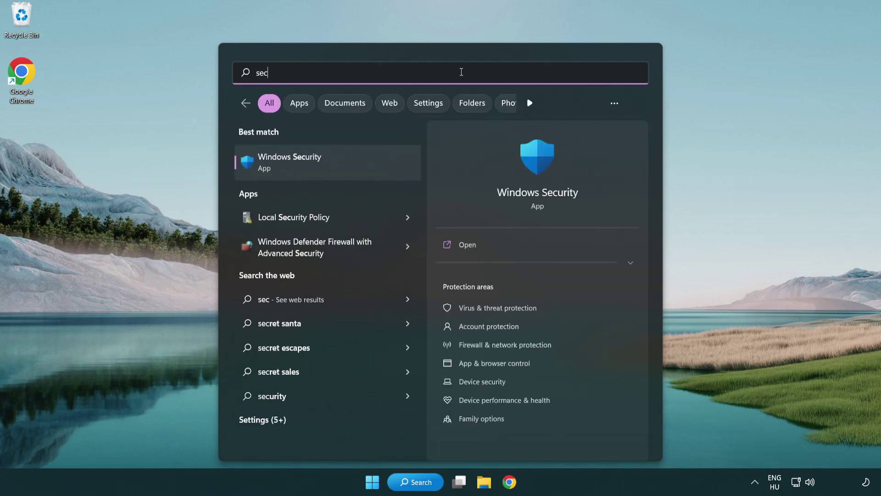
pyautogui.write('uri')
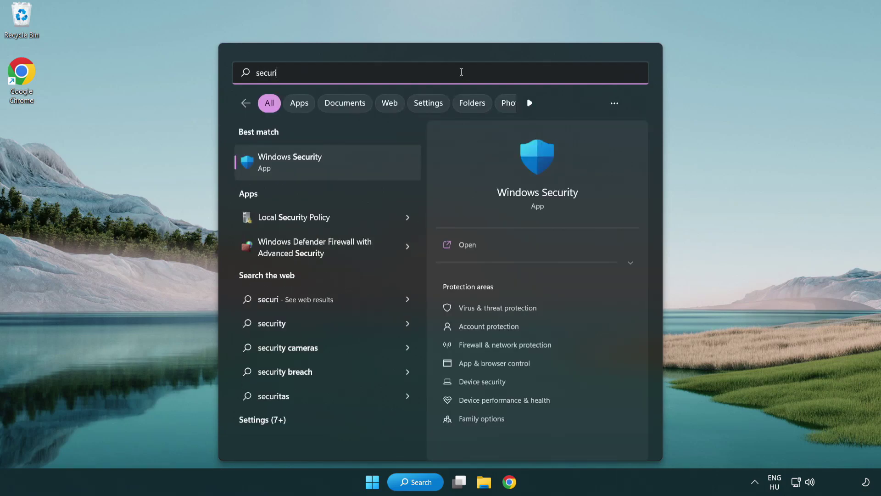
pyautogui.write('ty')
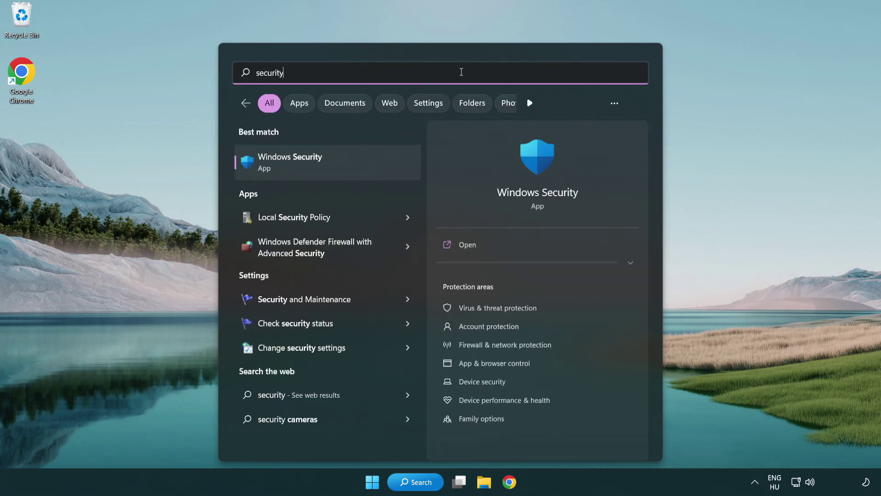
# Open Windows Security's Virus & threat protection settings and scroll down to Exclusions.
pyautogui.click(361, 168)
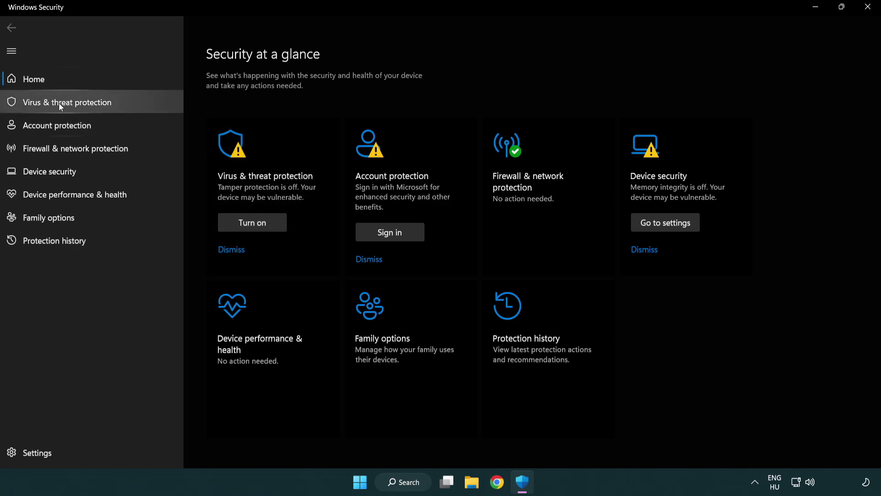
pyautogui.click(133, 106)
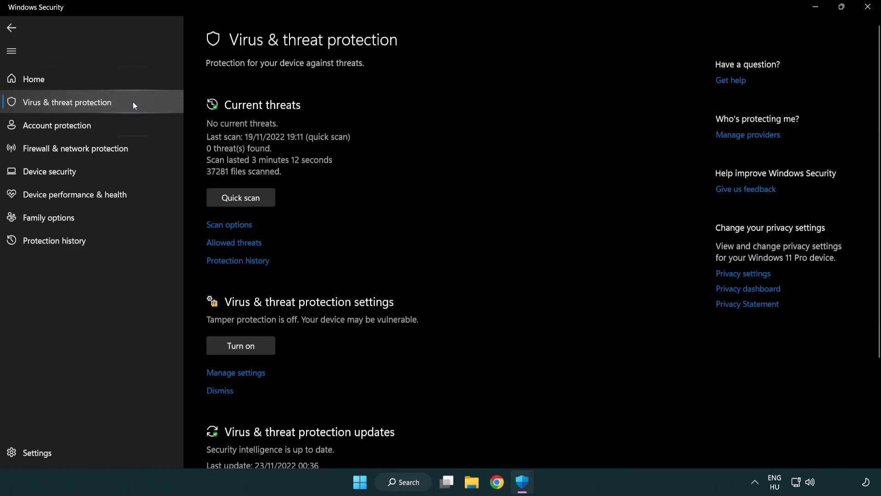
pyautogui.scroll(-3, 230, 184)
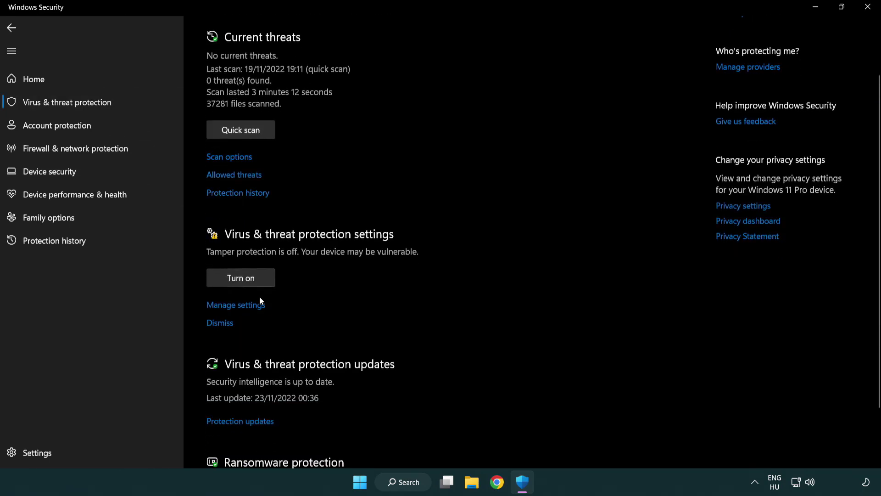
pyautogui.click(235, 306)
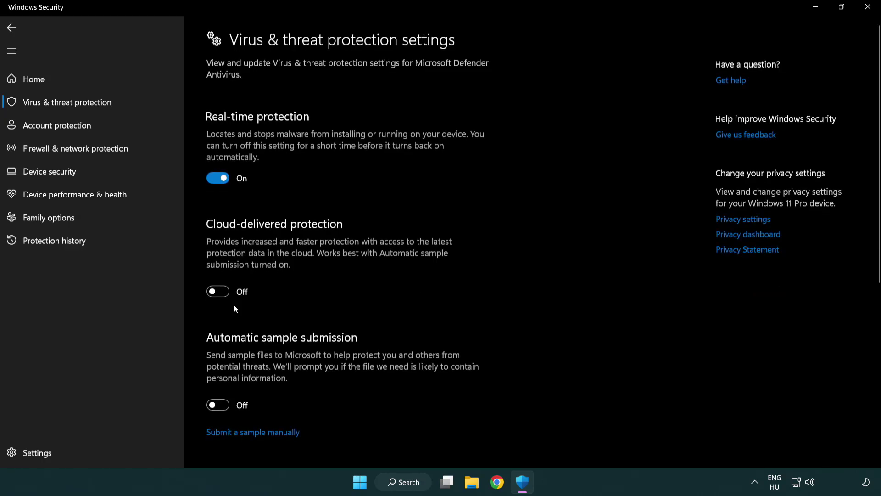
pyautogui.scroll(-2, 234, 306)
pyautogui.scroll(-2, 234, 305)
pyautogui.scroll(-3, 234, 305)
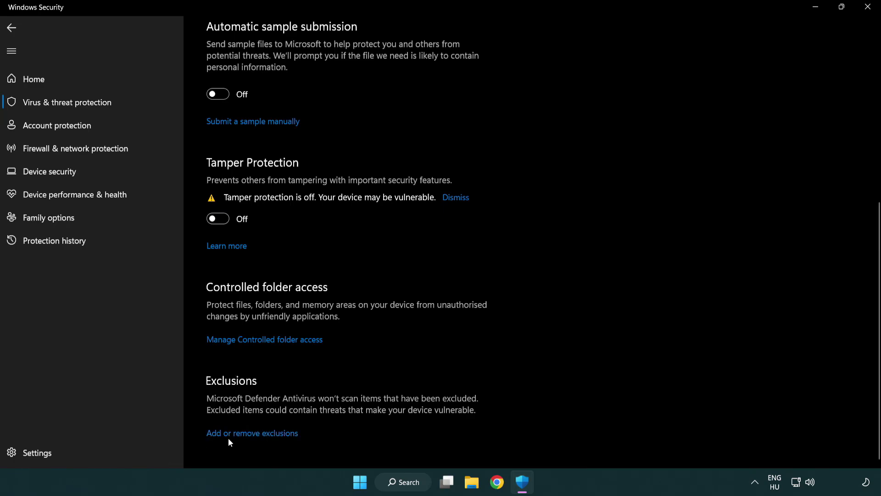
# Open Exclusions and start adding a File exclusion.
pyautogui.click(254, 434)
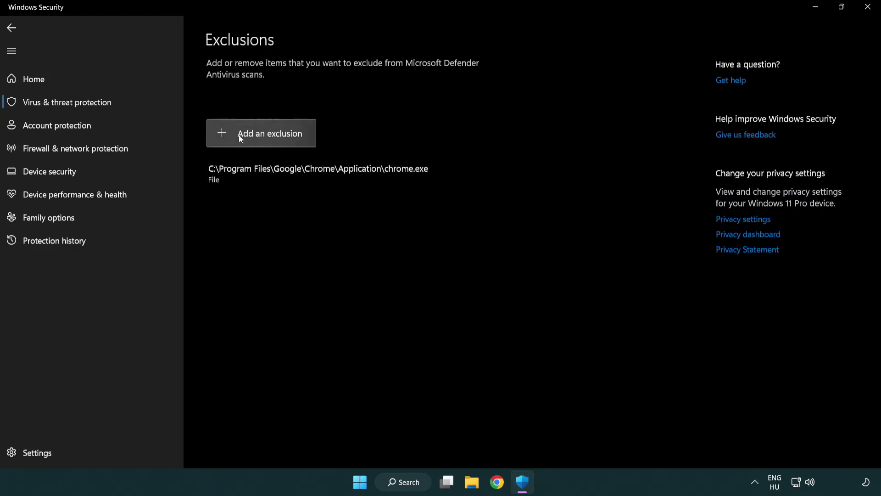
pyautogui.click(265, 136)
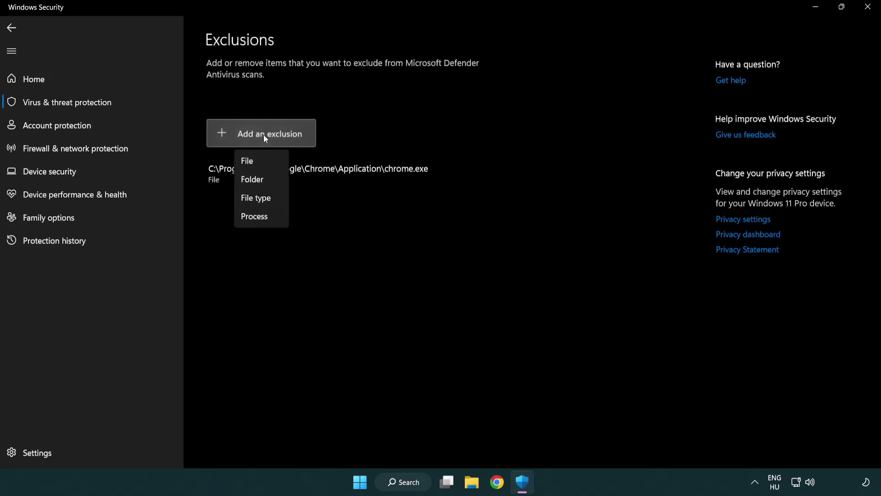
pyautogui.click(266, 165)
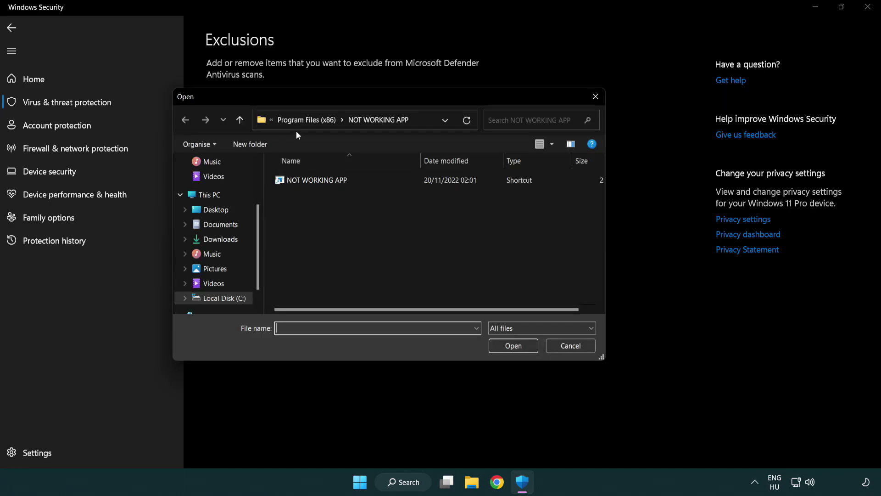
# Choose the shortcut in C:\Program Files (x86)\NOT WORKING APP as the excluded file.
pyautogui.click(299, 123)
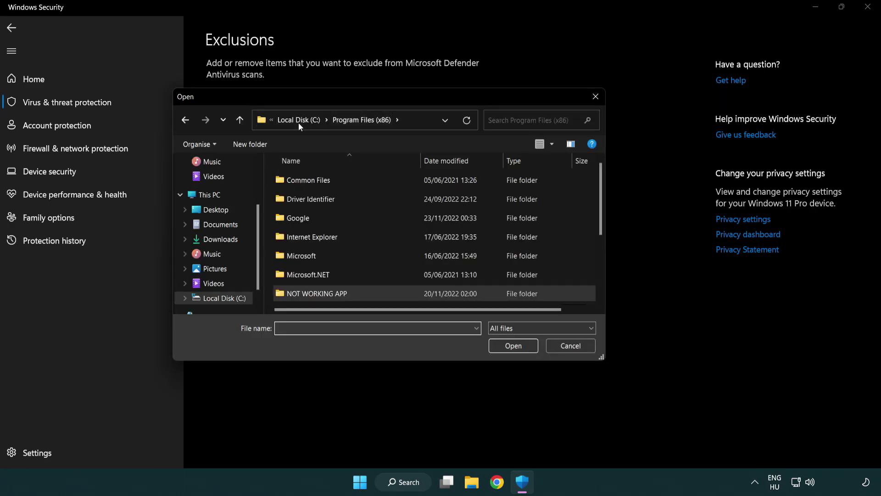
pyautogui.click(303, 122)
pyautogui.click(296, 121)
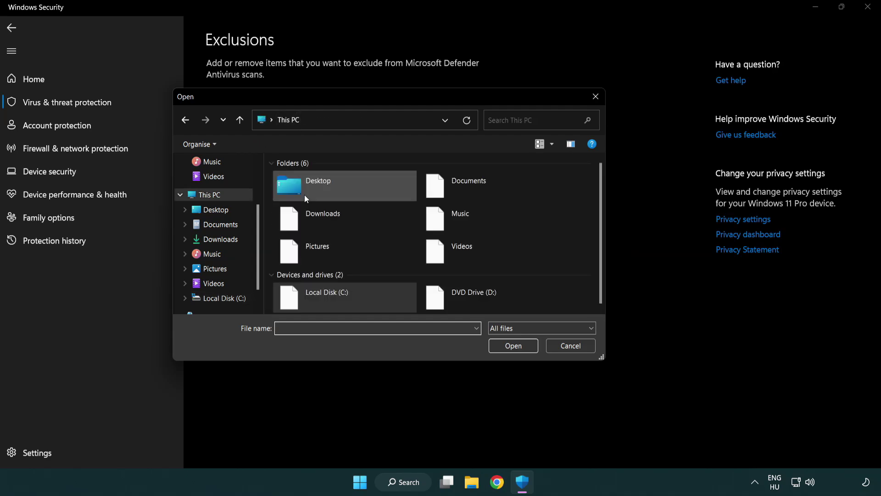
pyautogui.doubleClick(321, 305)
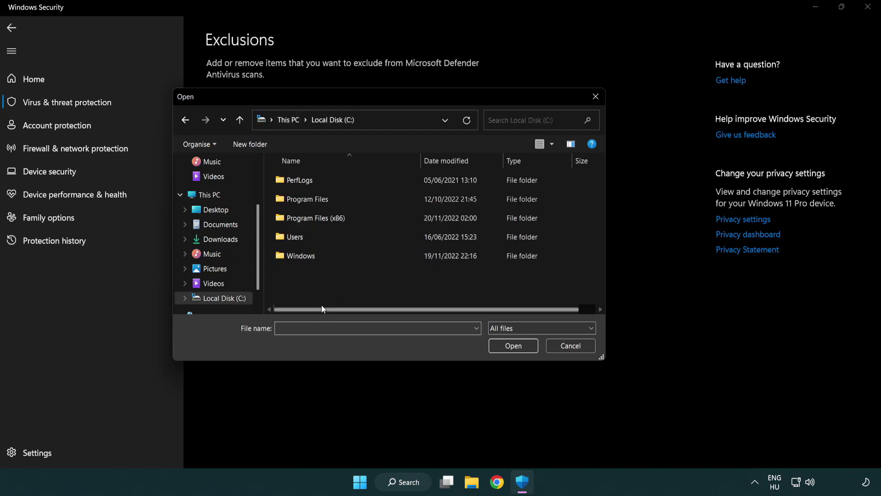
pyautogui.doubleClick(322, 218)
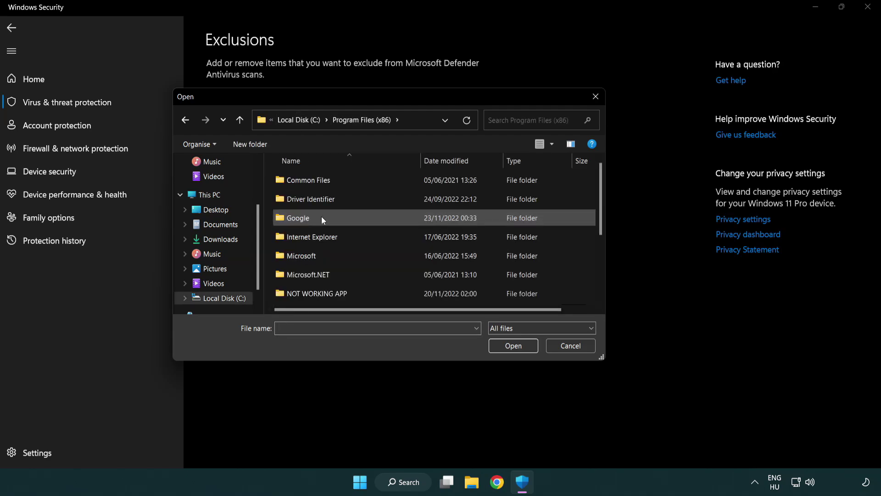
pyautogui.doubleClick(329, 294)
pyautogui.click(310, 179)
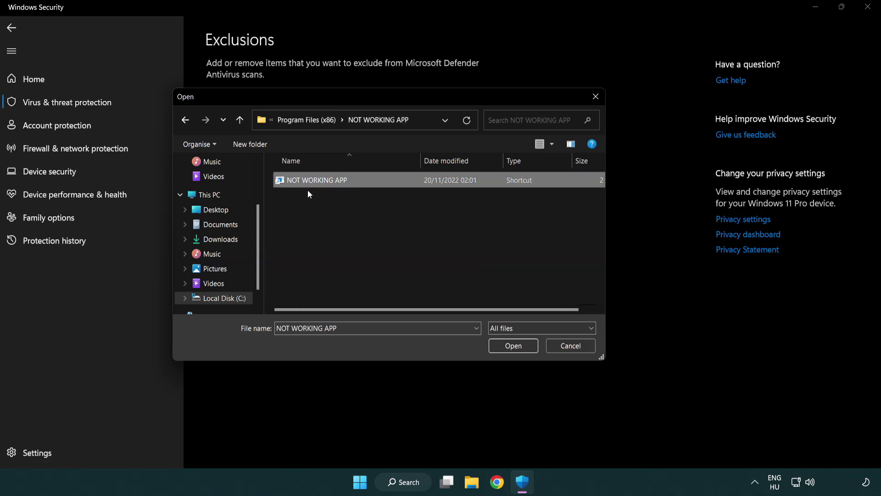
pyautogui.click(511, 349)
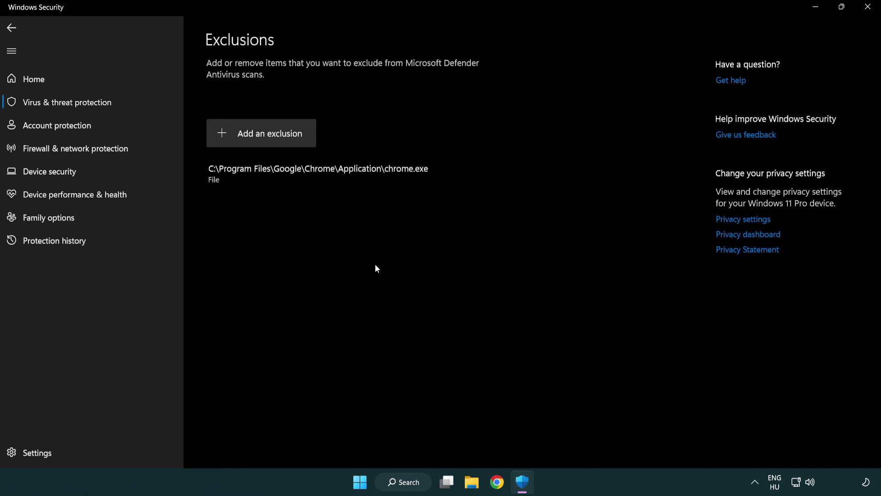
# Close Windows Security and show the Start menu power options for restarting.
pyautogui.click(867, 7)
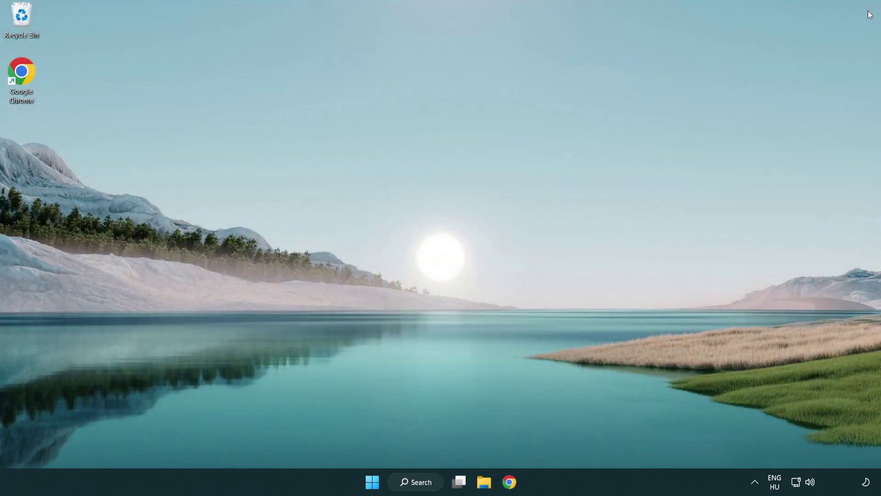
pyautogui.click(372, 482)
pyautogui.click(583, 442)
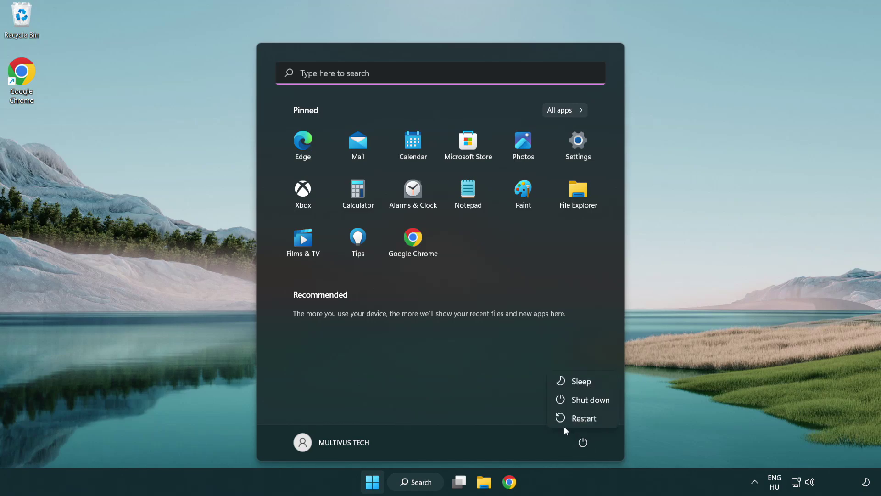